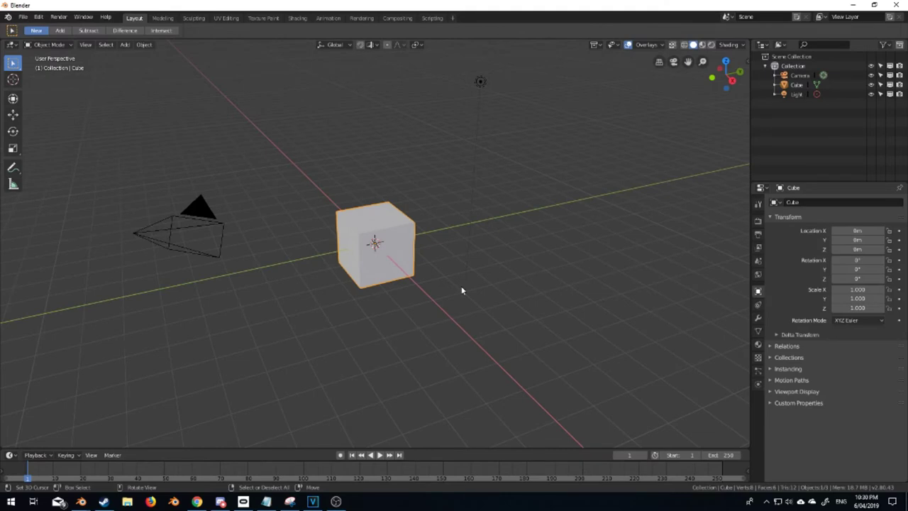
Enlarge the default cube's mesh to more than twice its size and raise it until the origin sits near its base.
middle_drag(461, 290, 421, 270)
key(Tab)
key(KP_3)
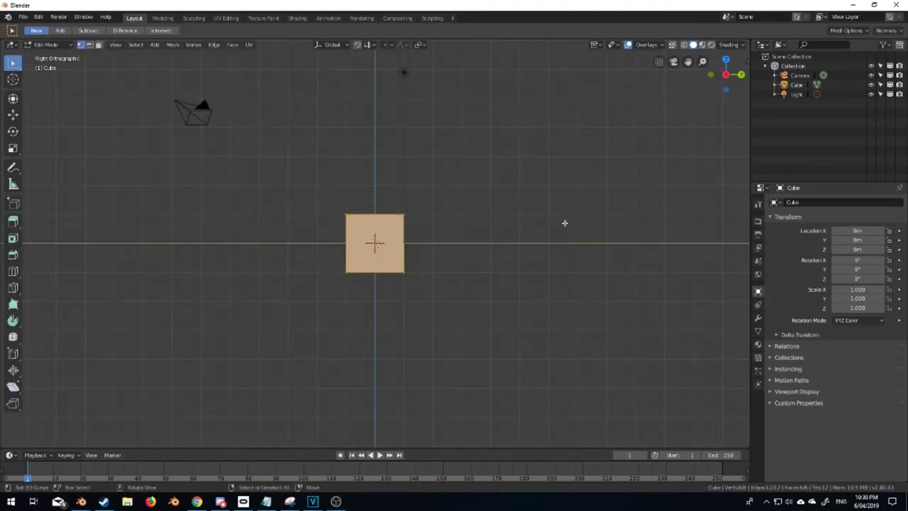
scroll(497, 283, up, 3)
key(s)
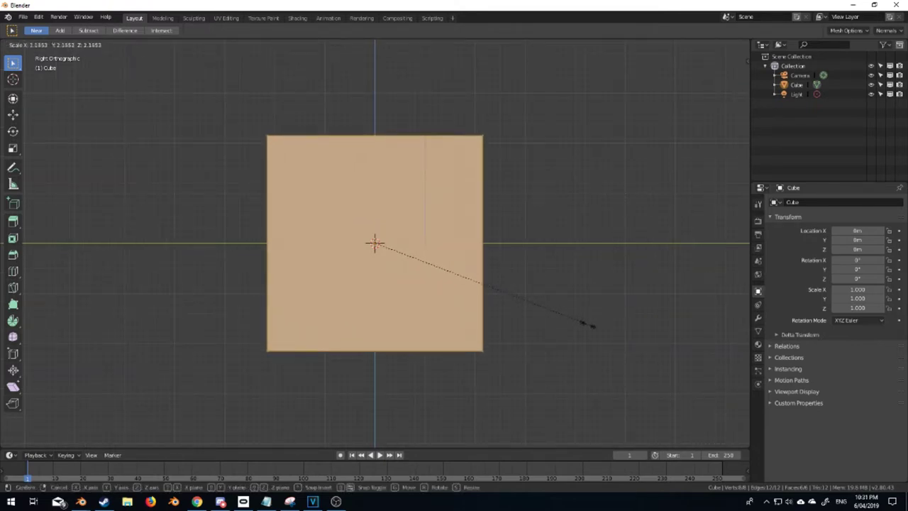
click(607, 333)
key(g)
click(596, 248)
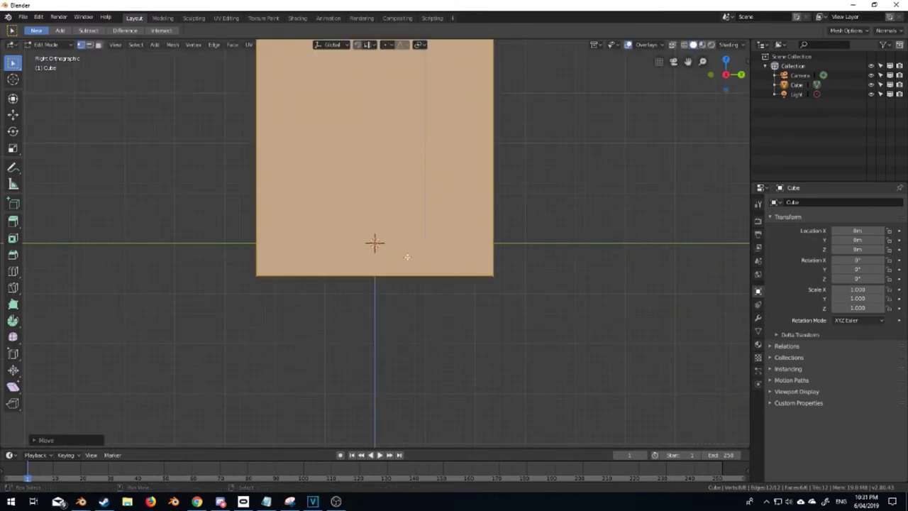
scroll(439, 282, down, 2)
middle_drag(439, 282, 369, 253)
key(Tab)
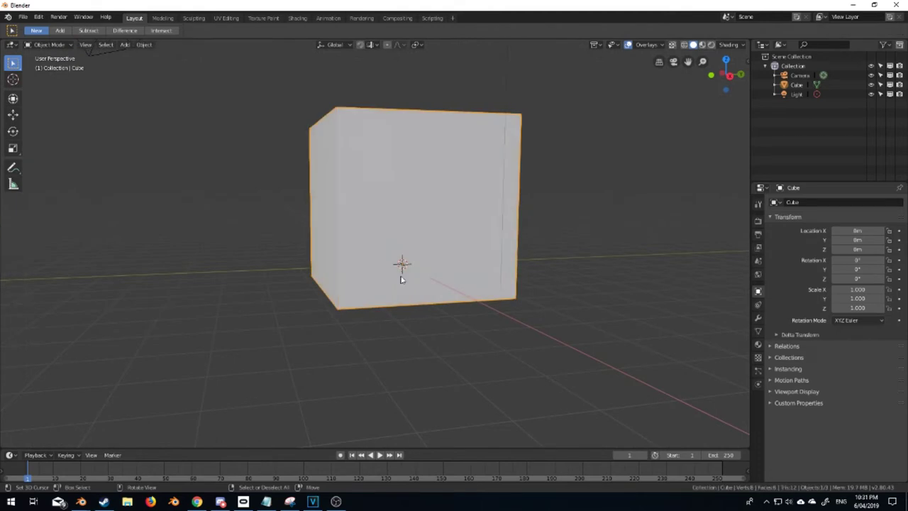
Add an ico sphere at the origin and display the scene in wireframe.
key(shift+a)
mouse_move(405, 261)
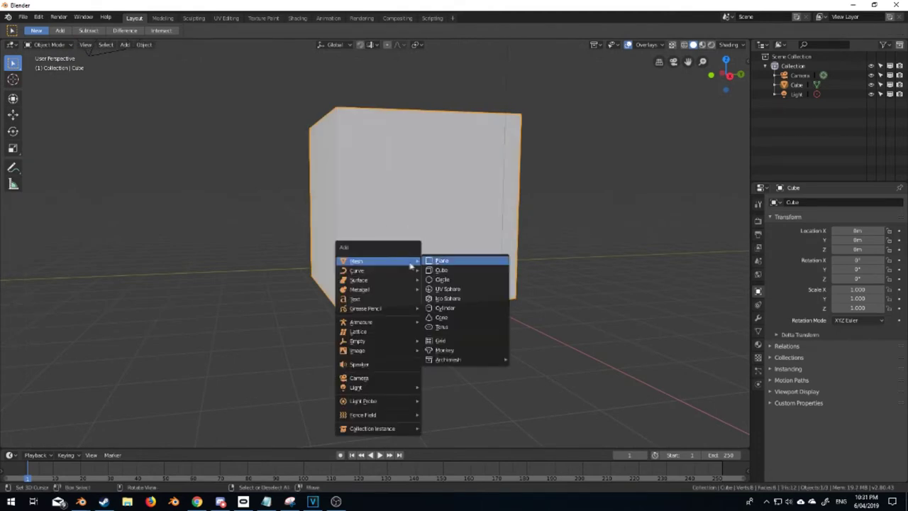
click(447, 298)
key(z)
click(391, 296)
Delete the vertices of the ico sphere's lower half, leaving a dome.
key(Tab)
key(KP_3)
click(490, 333)
drag(535, 320, 189, 438)
key(x)
click(474, 371)
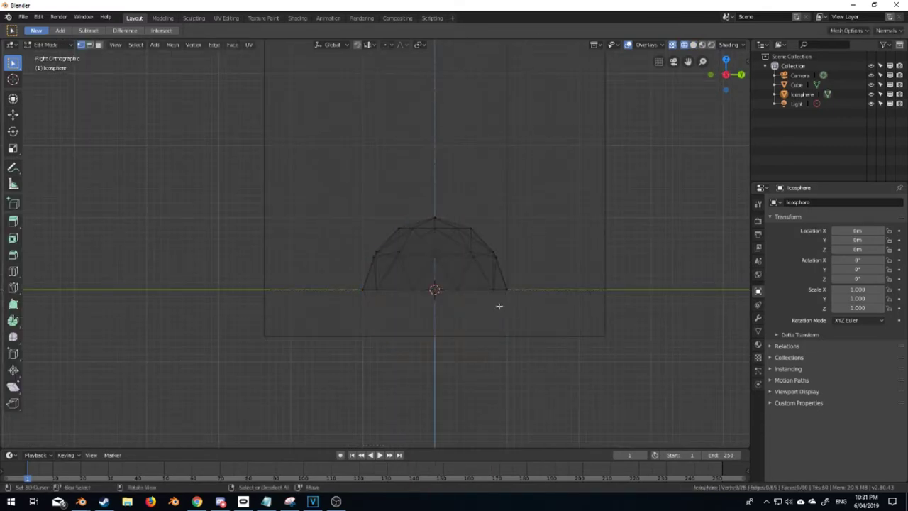
Scale the whole dome mesh down to about 0.24 and move it down near the floor of the cube.
key(a)
key(s)
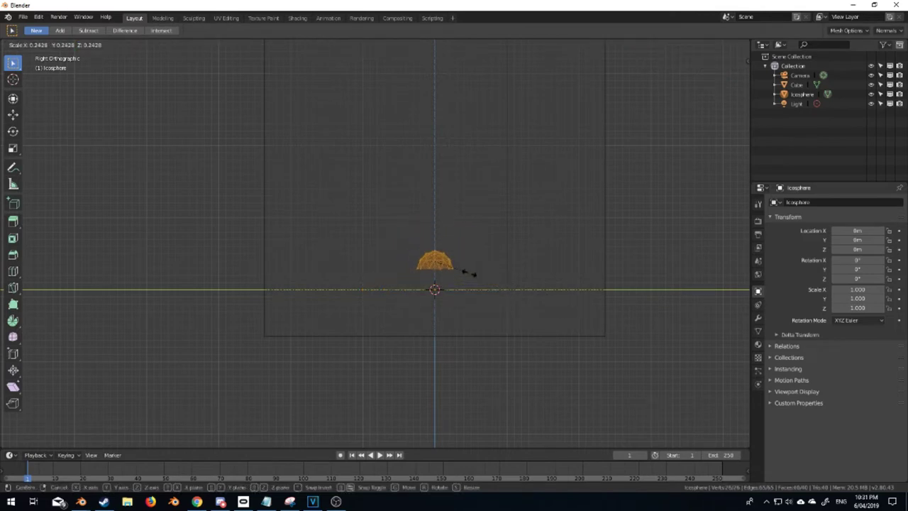
click(471, 272)
key(g)
click(470, 332)
key(Tab)
Give the cube smoke physics as a Domain and set its Resolution Divisions to 64.
middle_drag(471, 334, 501, 355)
click(511, 334)
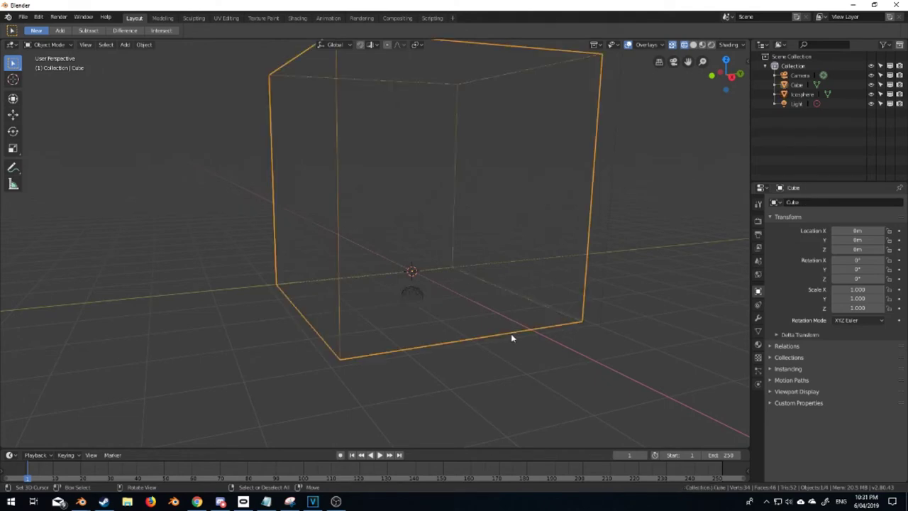
click(758, 384)
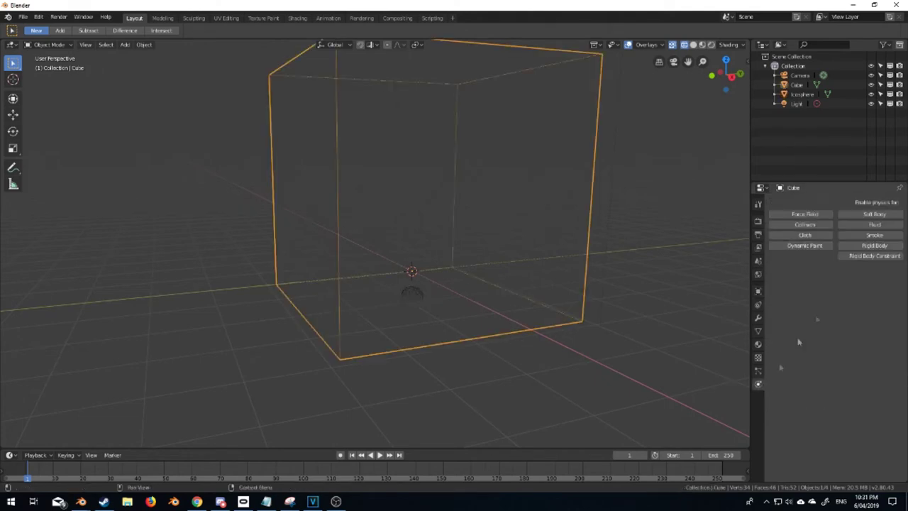
click(872, 237)
click(864, 283)
click(836, 261)
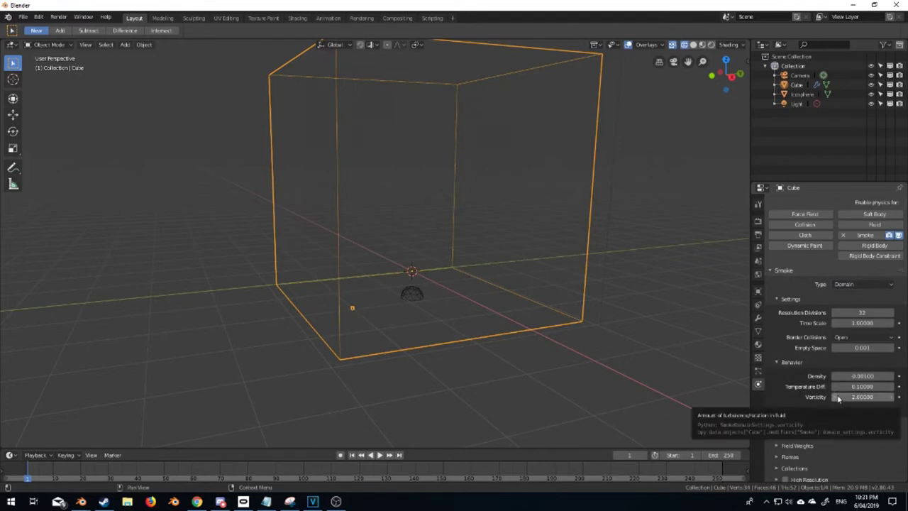
click(865, 312)
text(65)
key(Return)
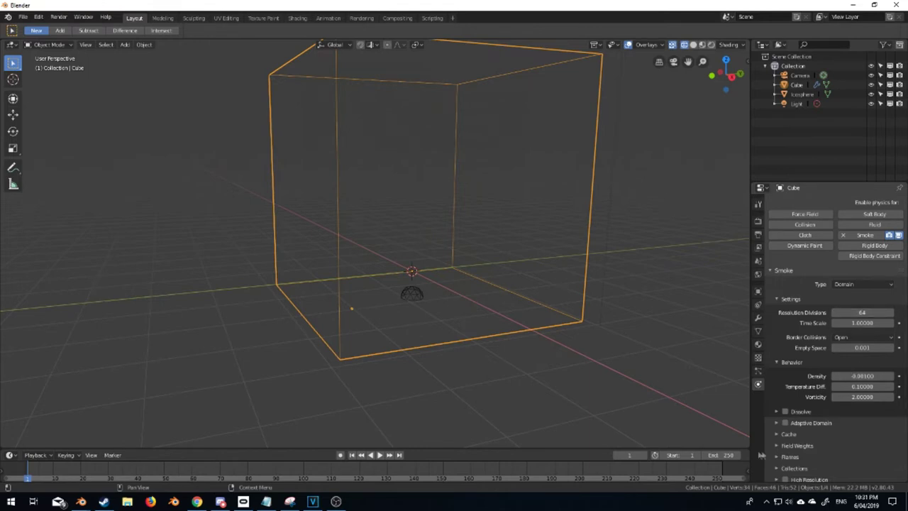
Give the small dome inside the cube smoke physics of type Flow.
click(409, 296)
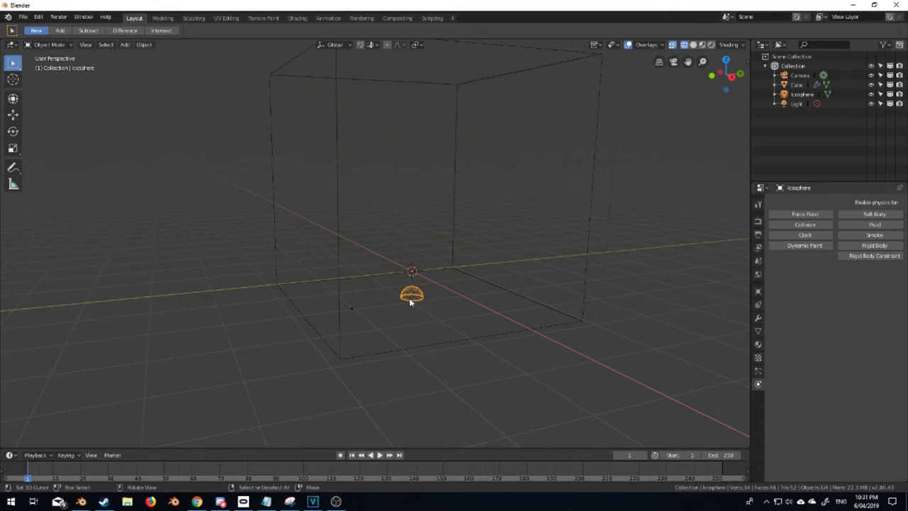
click(869, 235)
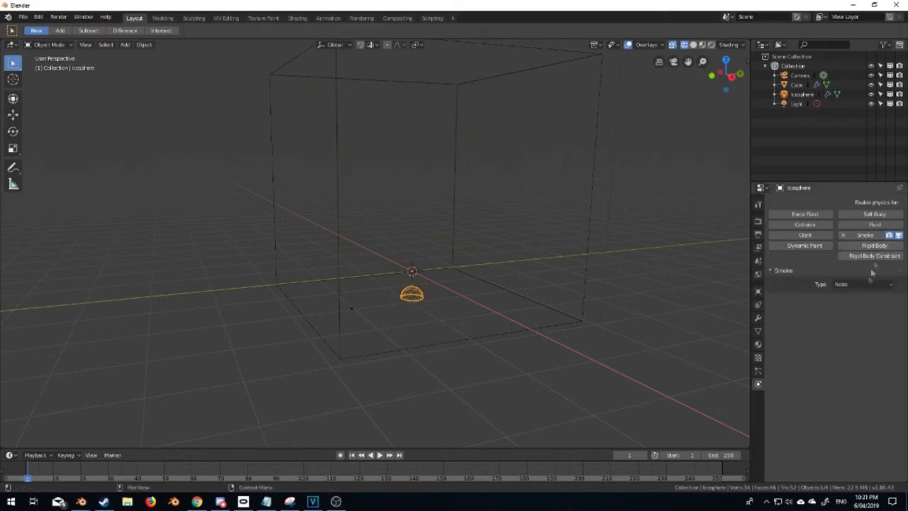
click(865, 283)
click(865, 257)
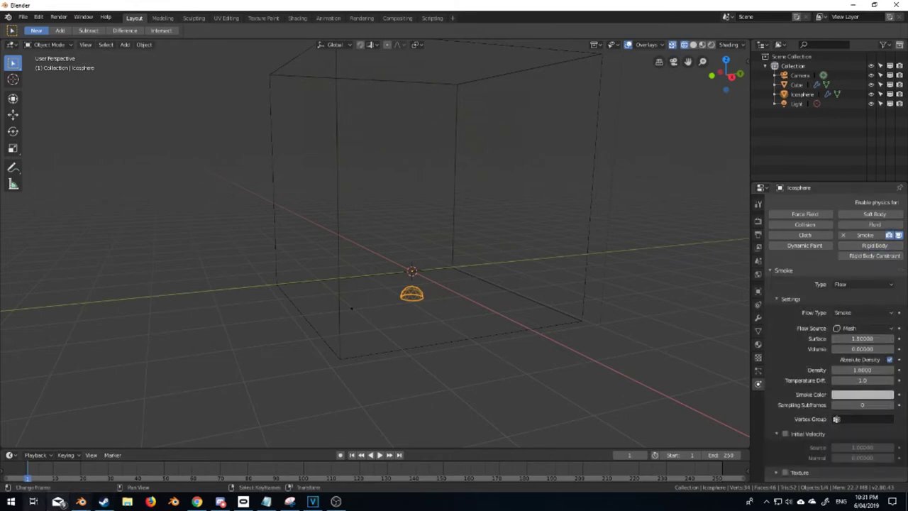
At frame 10, set the dome's Flow Type to Fire and keyframe its Flame Rate at 4.
click(53, 476)
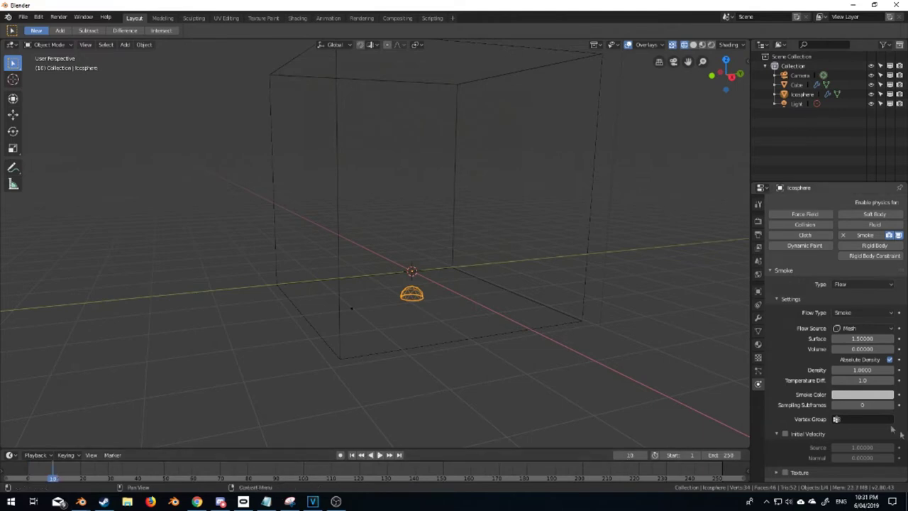
click(865, 314)
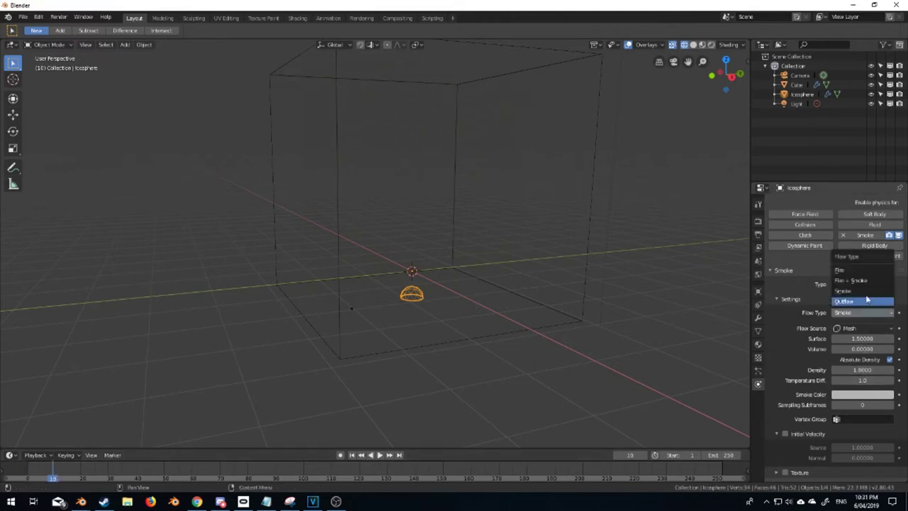
click(867, 270)
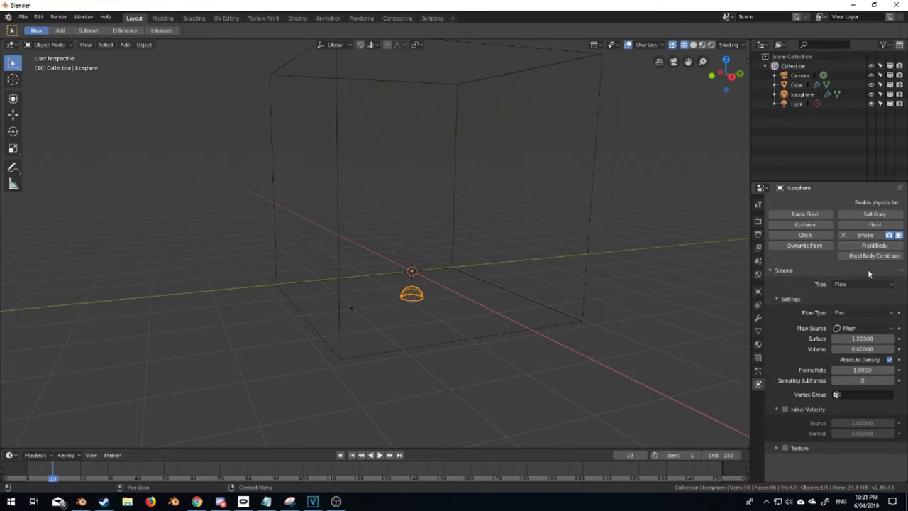
drag(862, 369, 876, 370)
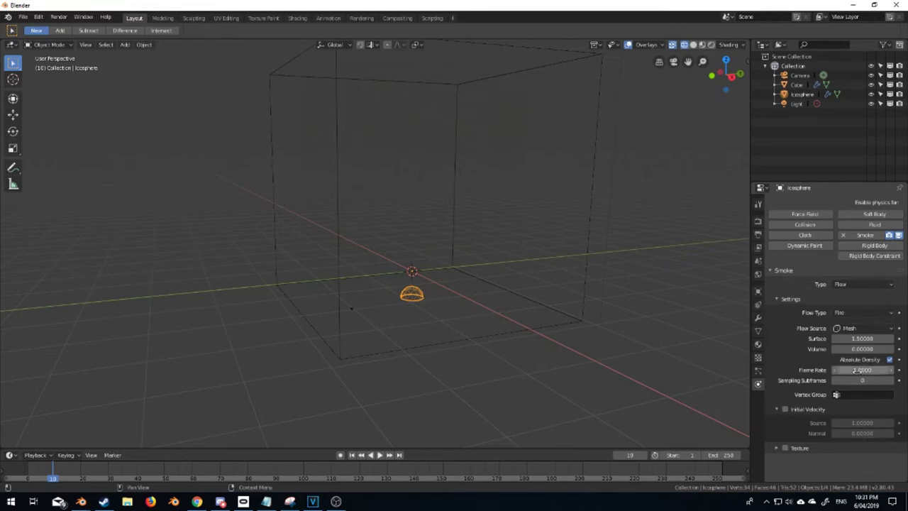
click(856, 370)
text(1.0)
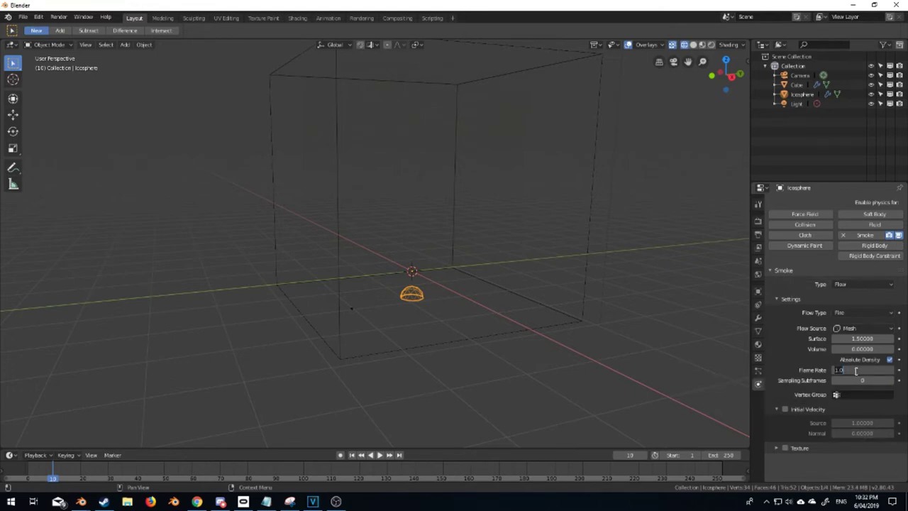
key(Return)
right_click(859, 371)
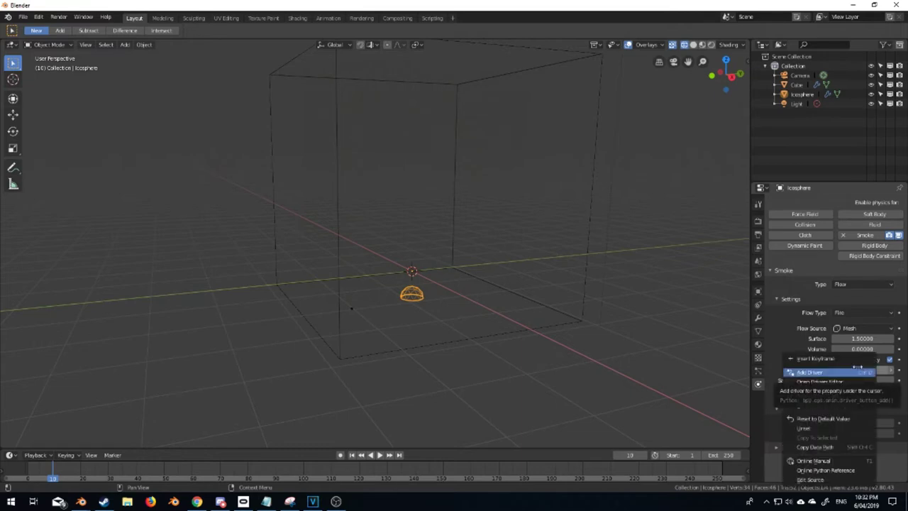
click(859, 369)
Keyframe the dome's Flame Rate at 0 on frame 9.
key(Left)
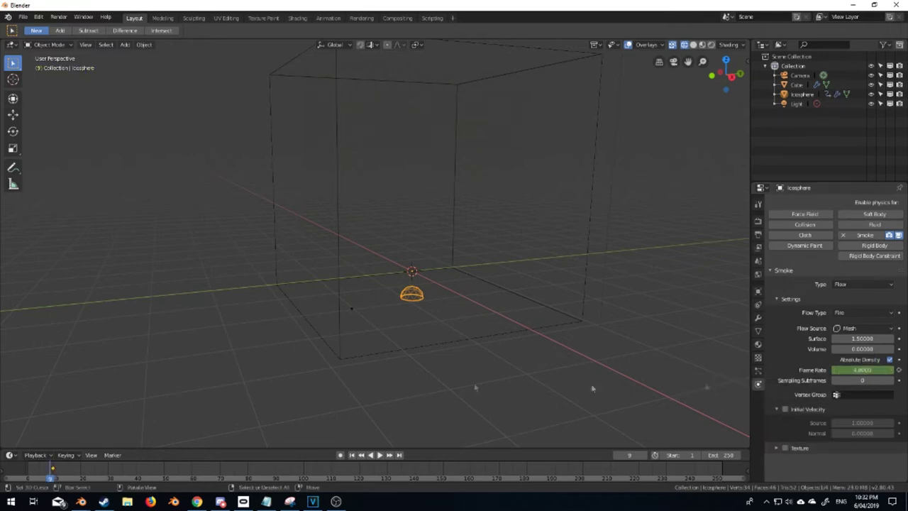
click(859, 370)
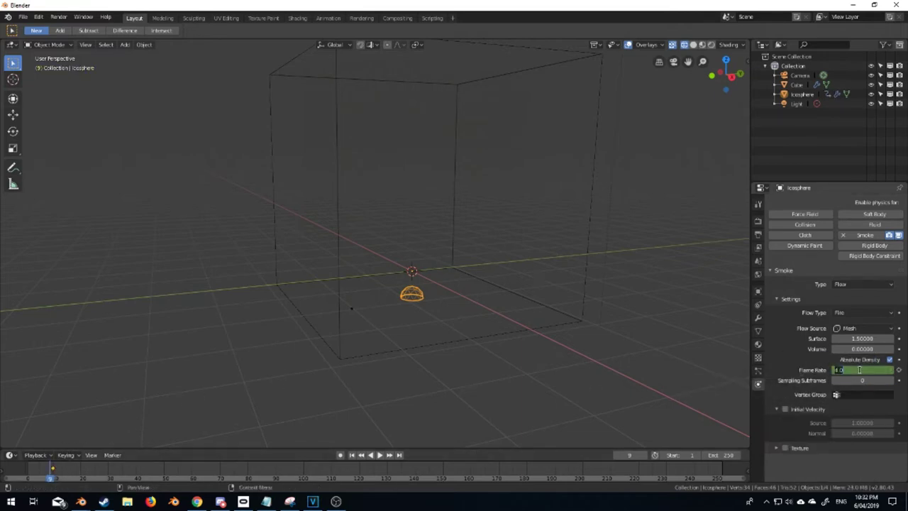
text(0)
key(Return)
right_click(859, 370)
click(855, 381)
Keyframe the dome's Flame Rate at 0 on frame 17.
click(80, 473)
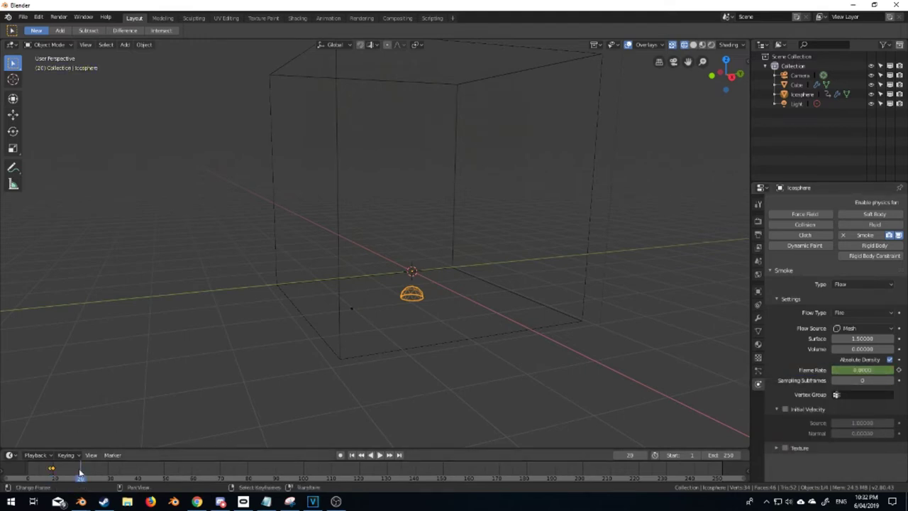
drag(78, 475, 72, 474)
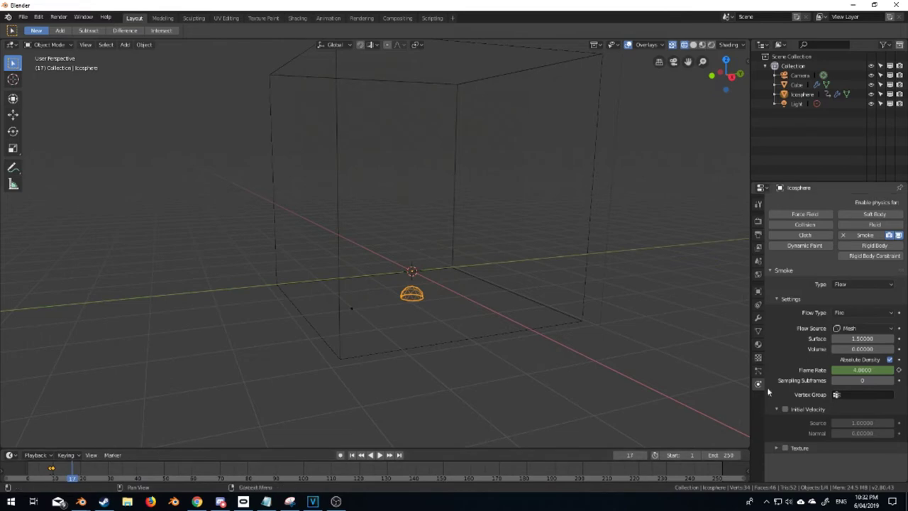
click(872, 370)
text(0)
key(Return)
right_click(868, 369)
click(851, 374)
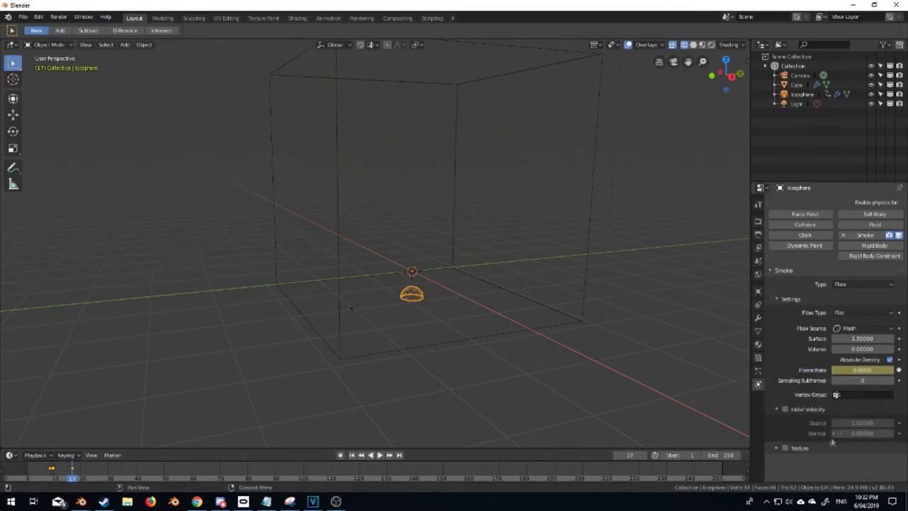
Enable Initial Velocity for the dome's smoke flow and set its Normal value to 4.
click(786, 409)
click(867, 423)
click(867, 432)
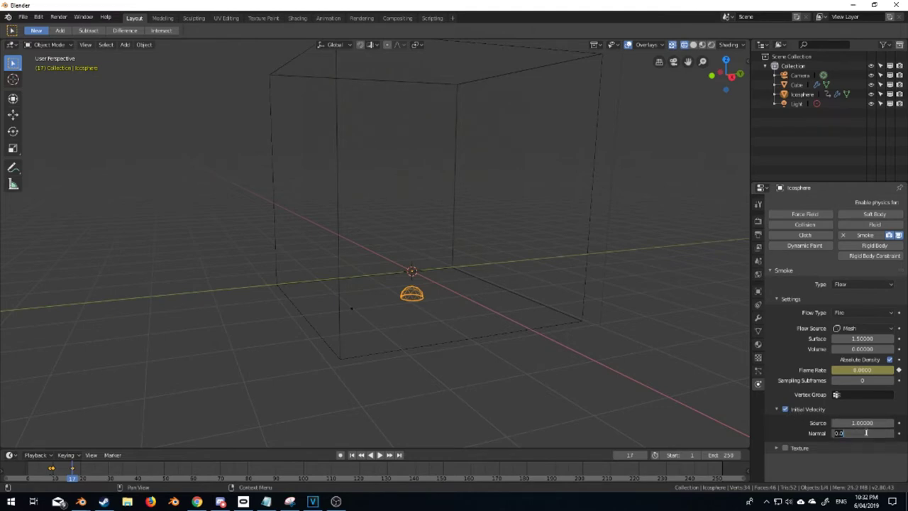
text(4)
key(Return)
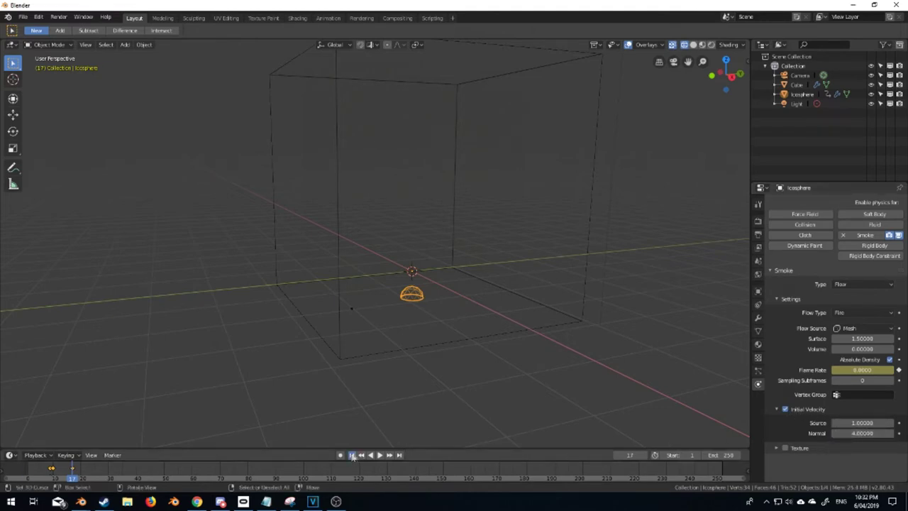
Play the simulation from the first frame past frame 30, and set the animation's end frame to 50.
click(352, 455)
click(378, 459)
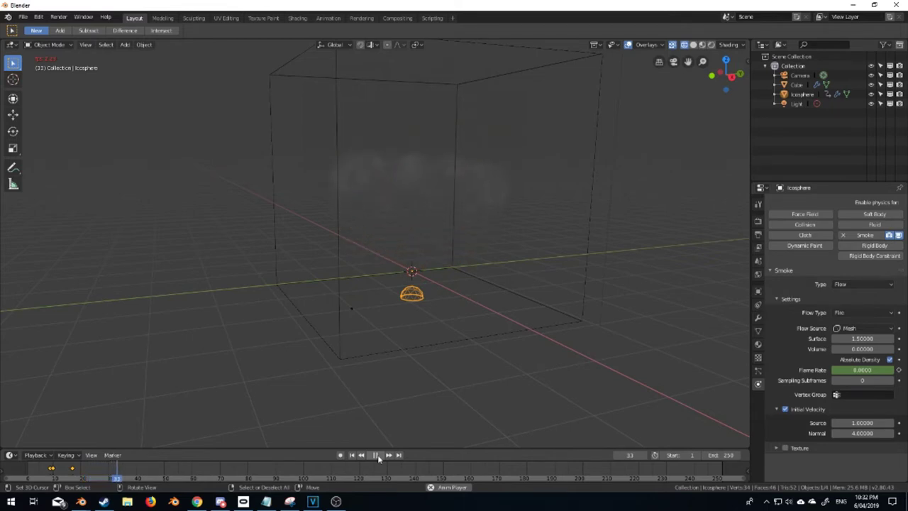
click(377, 456)
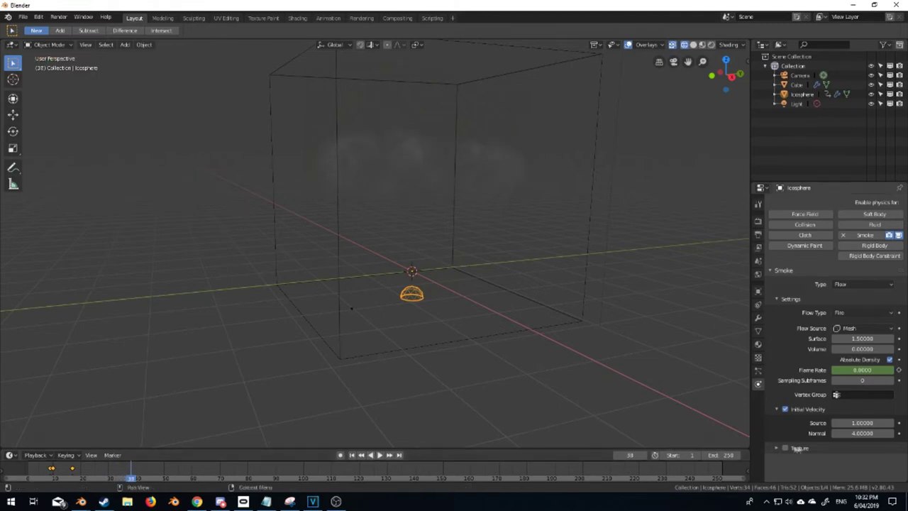
text(50)
key(Return)
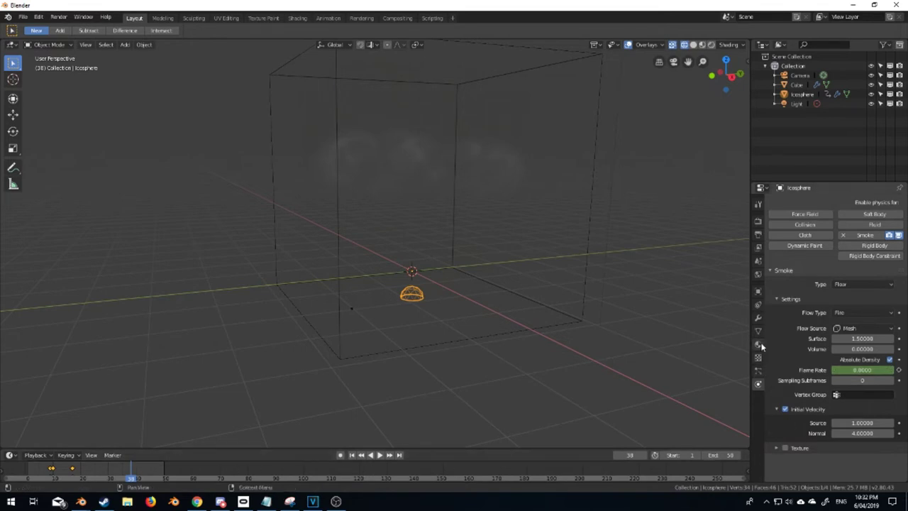
Select the domain cube and expand the Cache settings of its smoke physics.
click(539, 332)
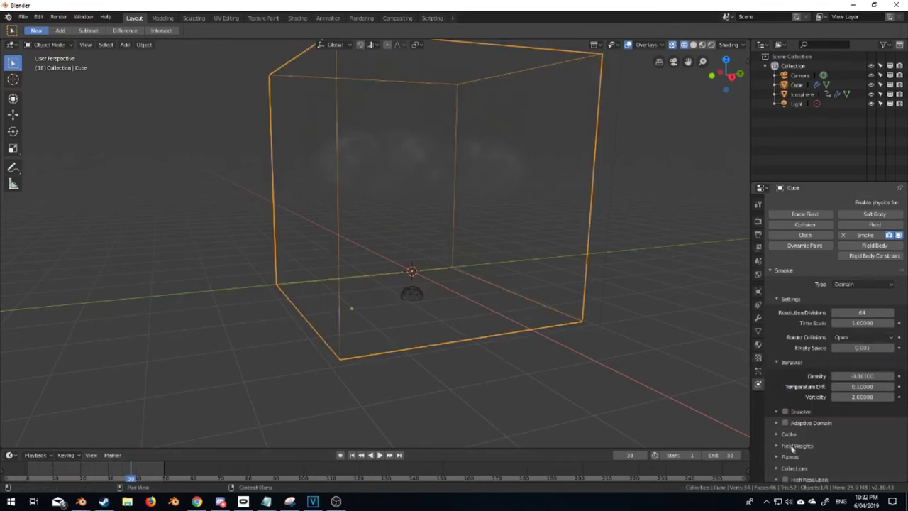
scroll(791, 459, down, 1)
click(789, 420)
scroll(789, 424, down, 5)
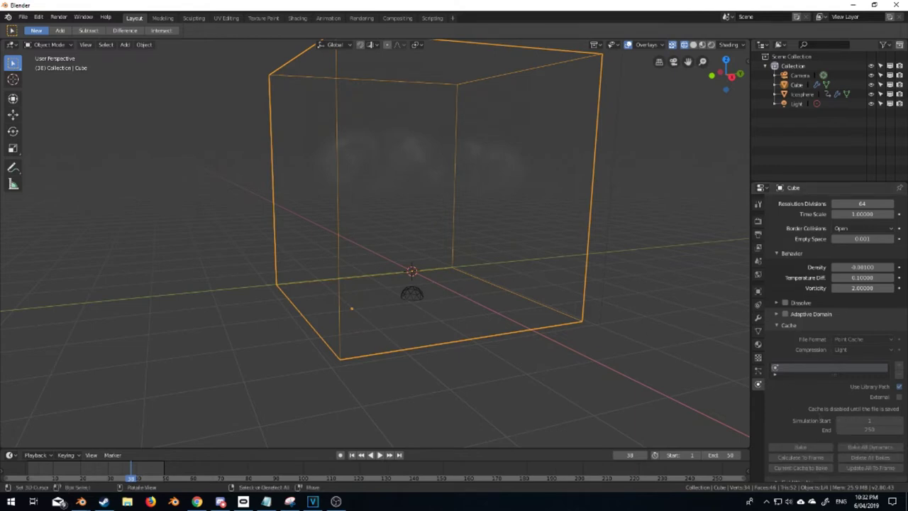
Save the project as Fireexplosion.blend in G:\Temp, overwriting the existing file, so the smoke cache becomes available.
click(22, 17)
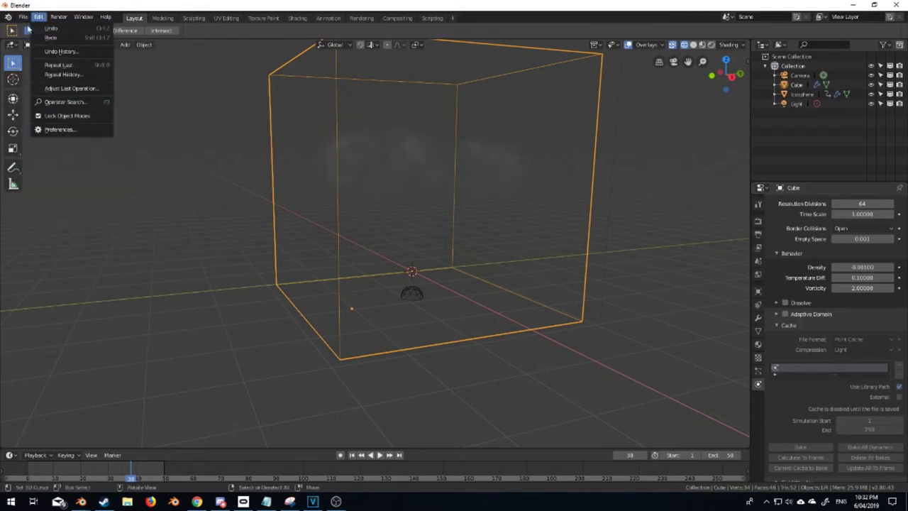
click(68, 98)
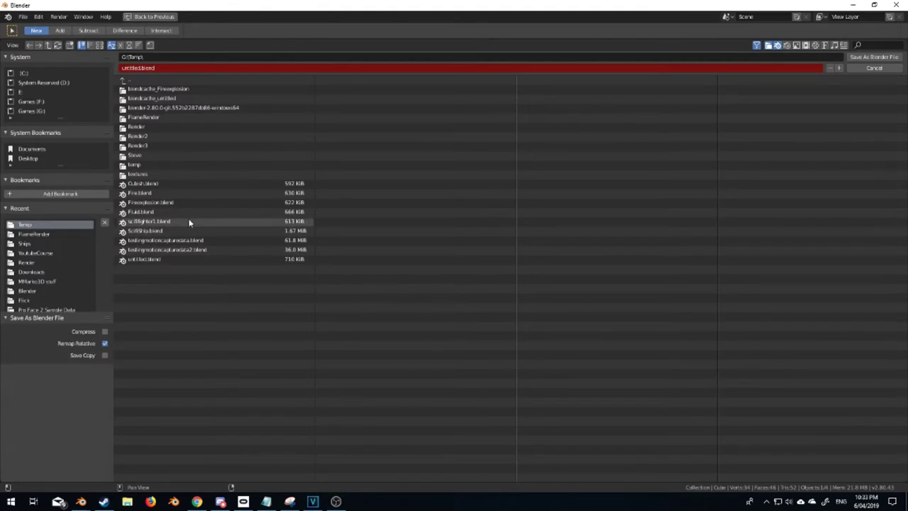
click(185, 202)
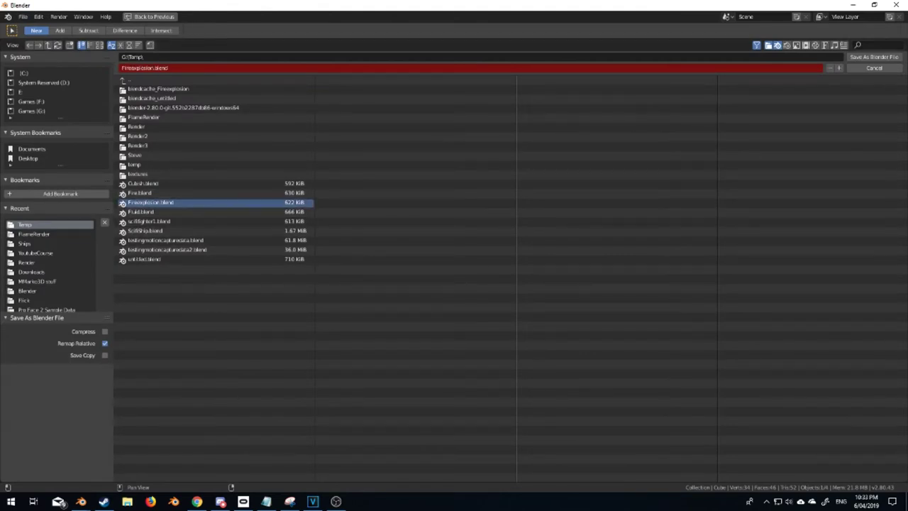
click(874, 57)
scroll(848, 420, down, 5)
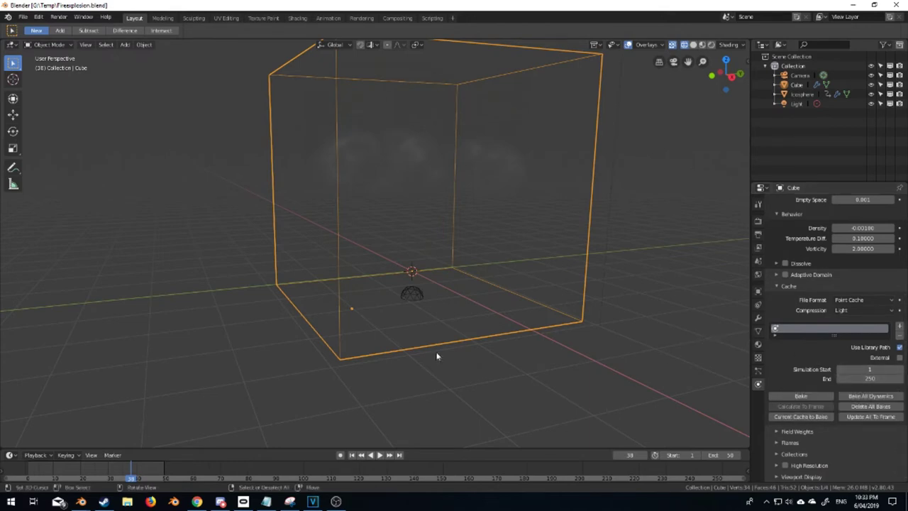
Enable Volumetric in the Eevee render settings and set its Tile Size to 2px.
click(759, 220)
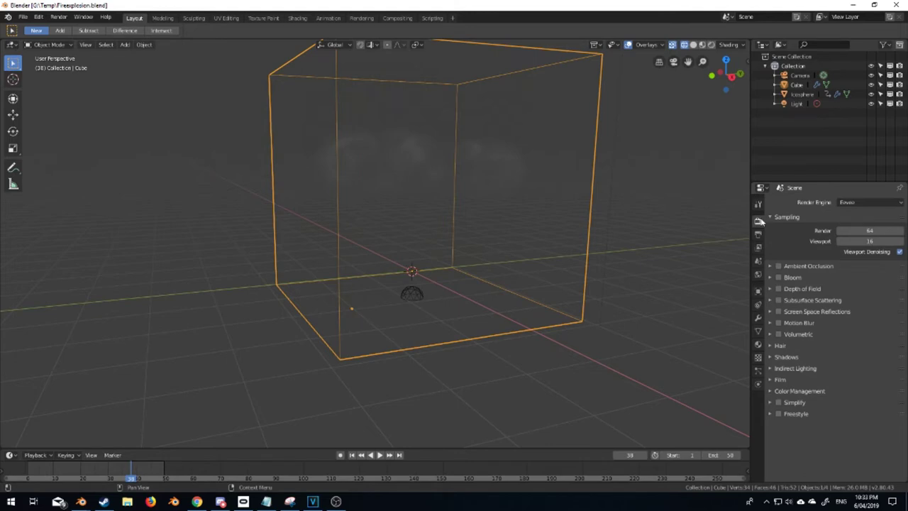
click(781, 334)
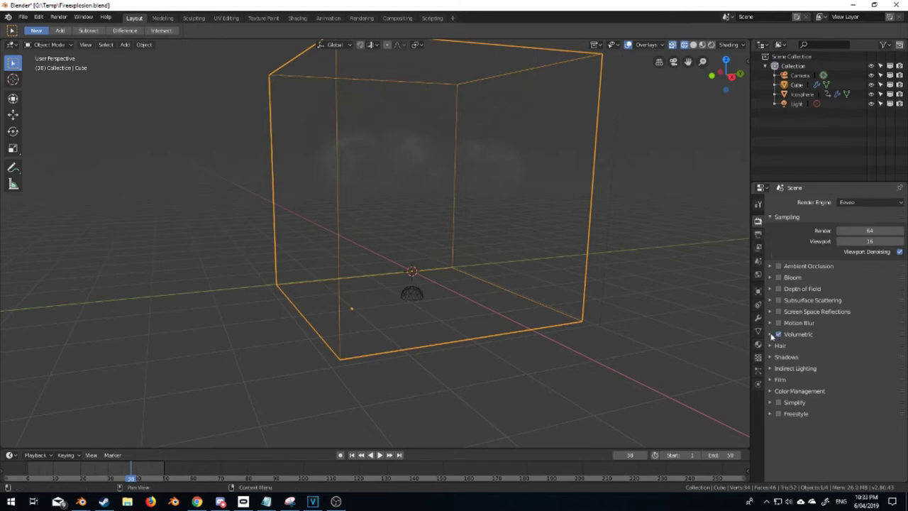
click(770, 334)
click(860, 379)
click(869, 371)
click(869, 371)
click(870, 371)
click(870, 371)
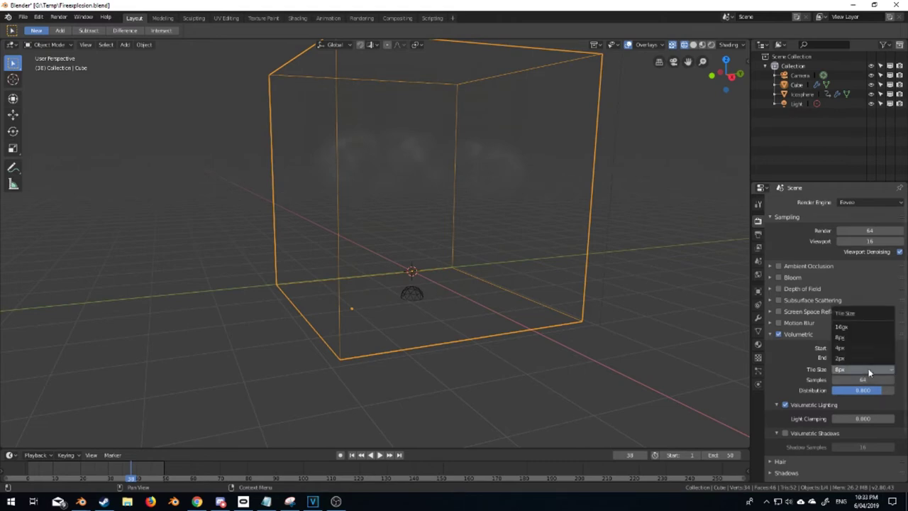
click(867, 358)
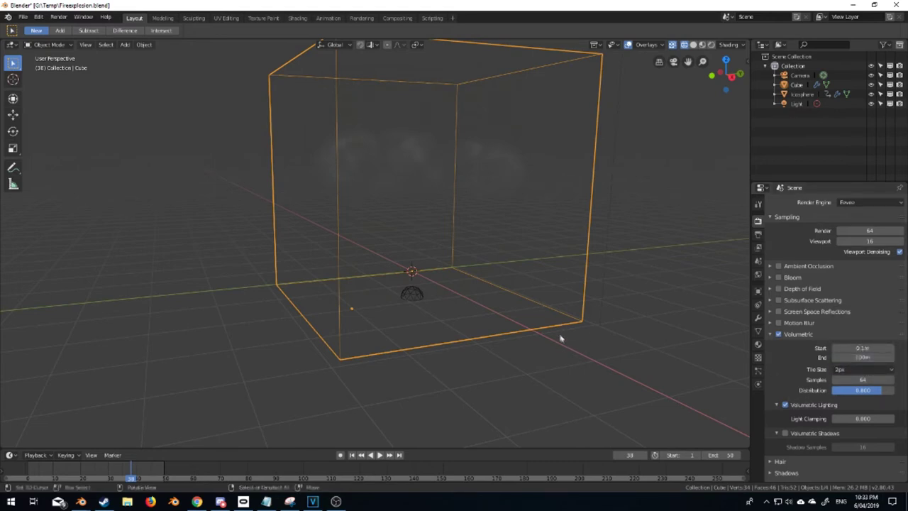
Remove the domain cube's existing material and give the cube a new material named Fire.
click(757, 345)
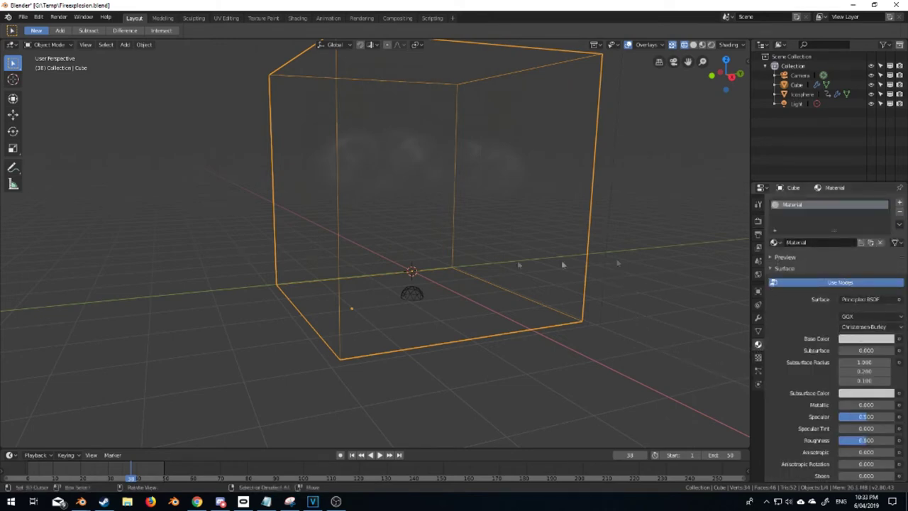
click(840, 242)
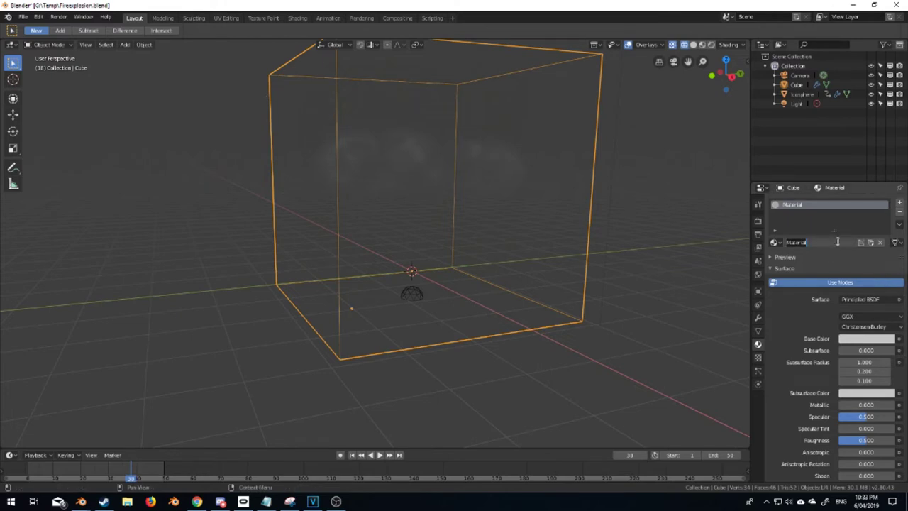
click(839, 242)
click(864, 262)
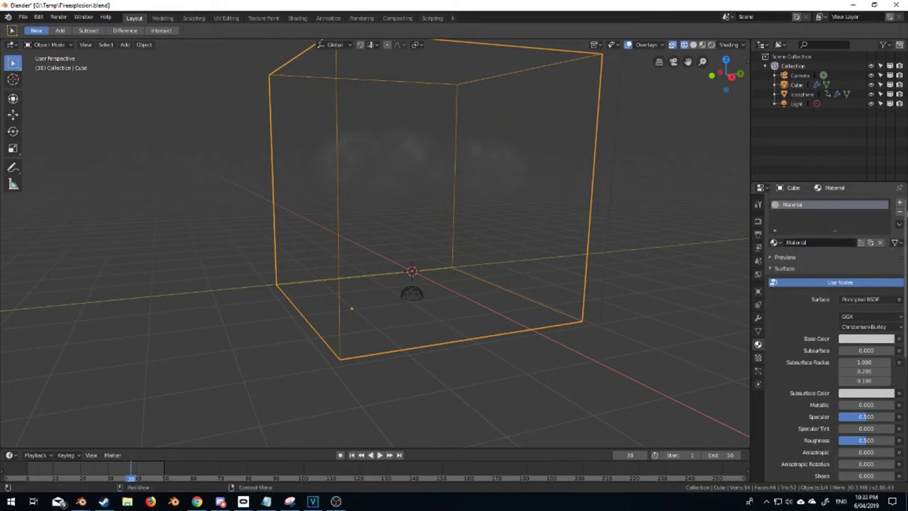
click(900, 204)
click(864, 207)
click(900, 211)
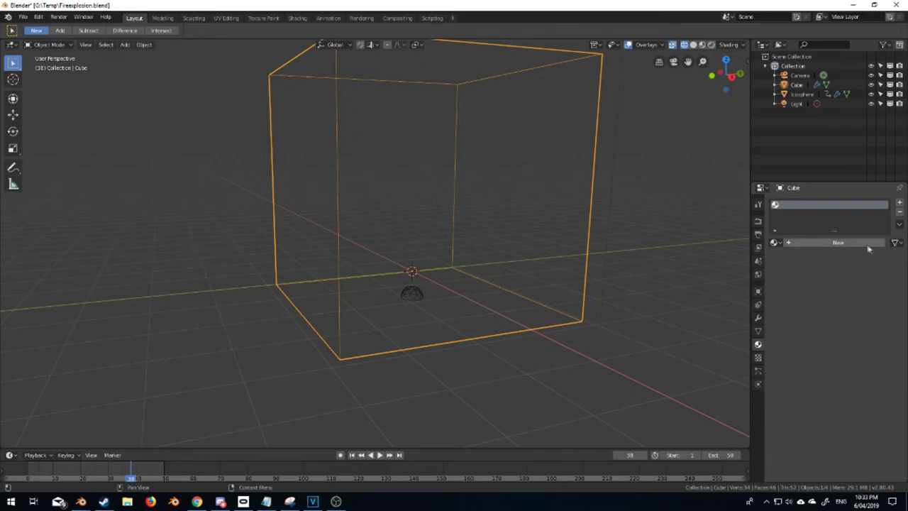
click(823, 243)
click(824, 242)
text(Fire)
key(Return)
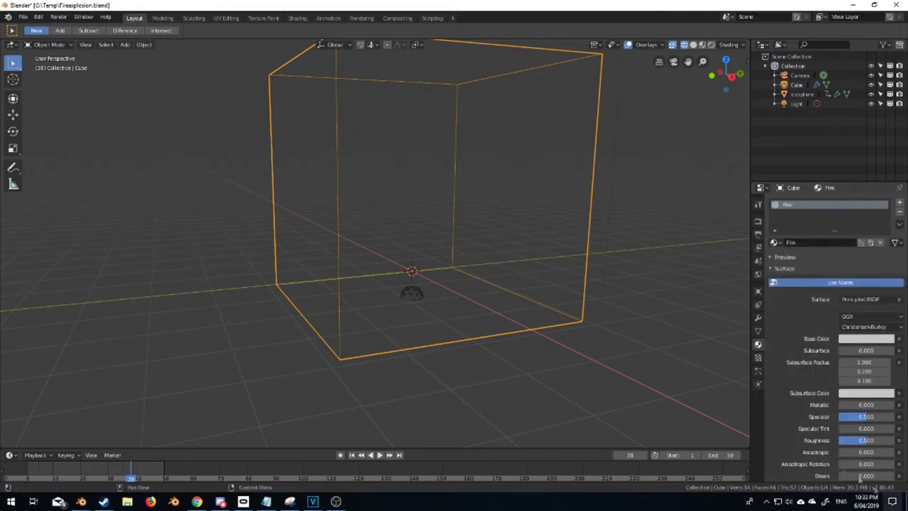
Split the 3D viewport horizontally, turn the lower area into a Shader Editor, and show the upper one in Rendered shading.
drag(748, 445, 713, 190)
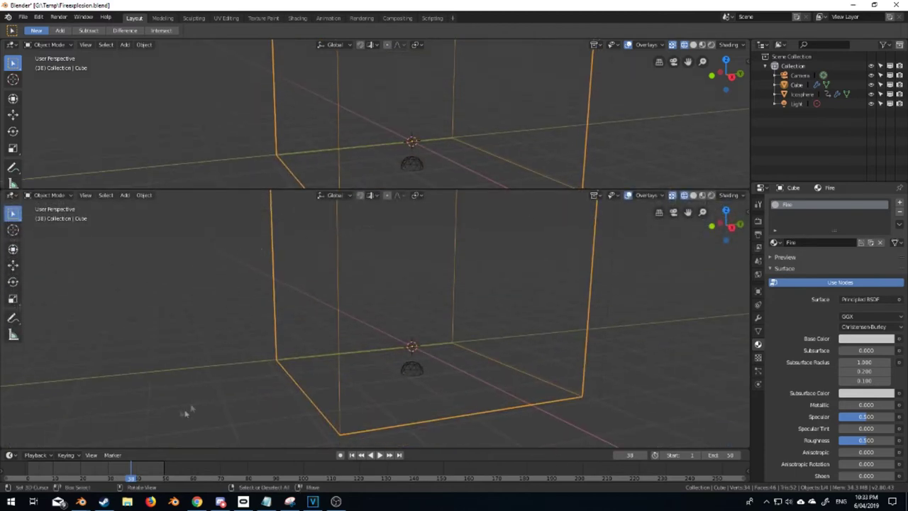
click(16, 196)
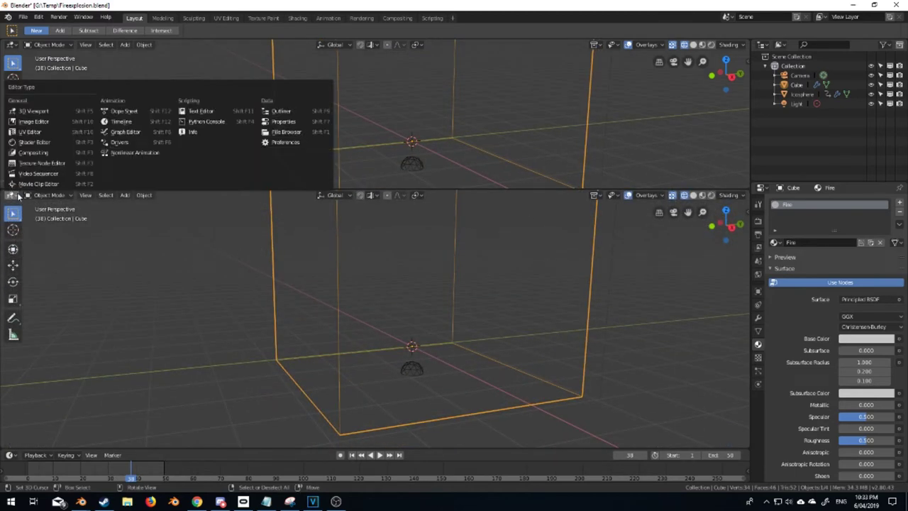
click(66, 142)
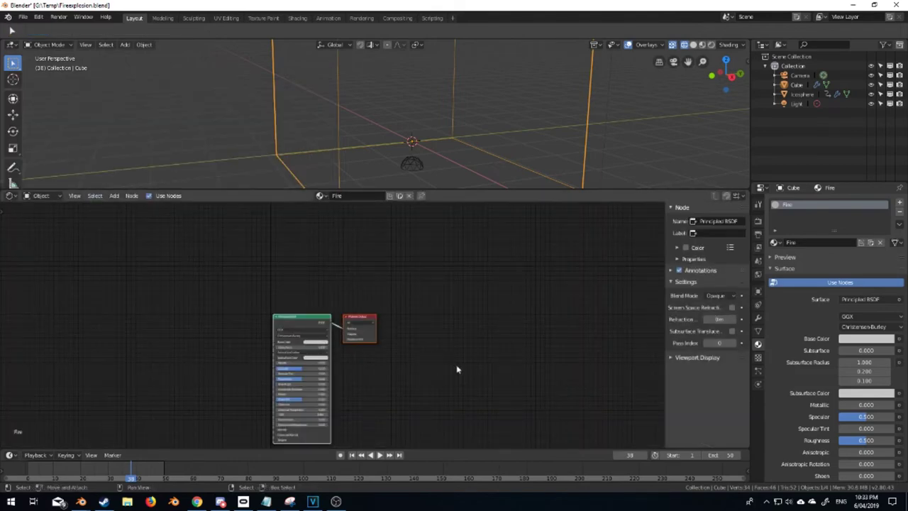
middle_drag(429, 385, 464, 337)
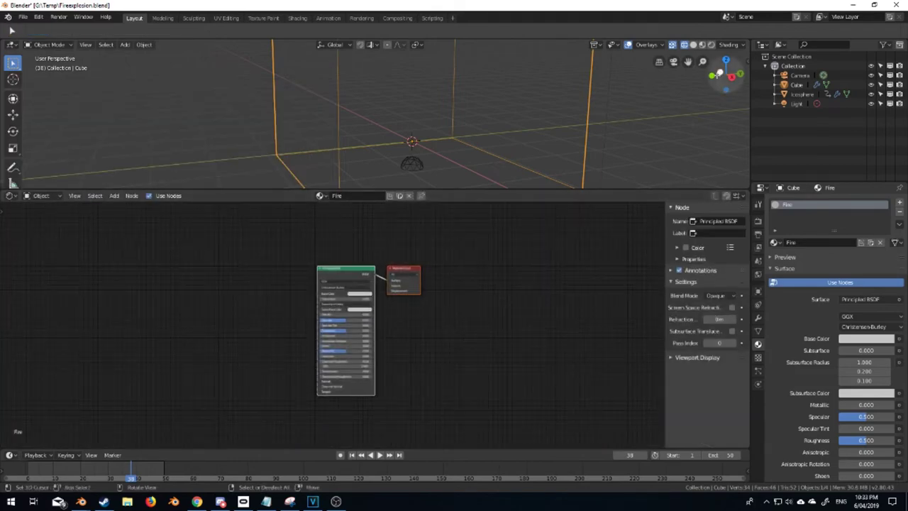
click(712, 47)
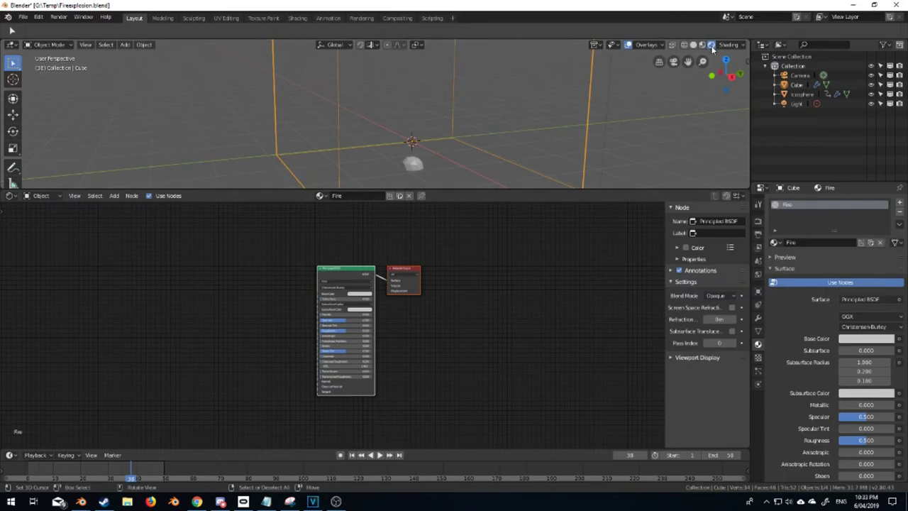
Delete the Principled BSDF node from the Fire material, keeping only the Material Output.
click(330, 273)
middle_drag(440, 322, 476, 328)
scroll(476, 329, up, 2)
key(x)
click(454, 266)
Add a Principled Volume node and connect its Volume output to the Material Output's Volume input.
key(shift+a)
click(324, 274)
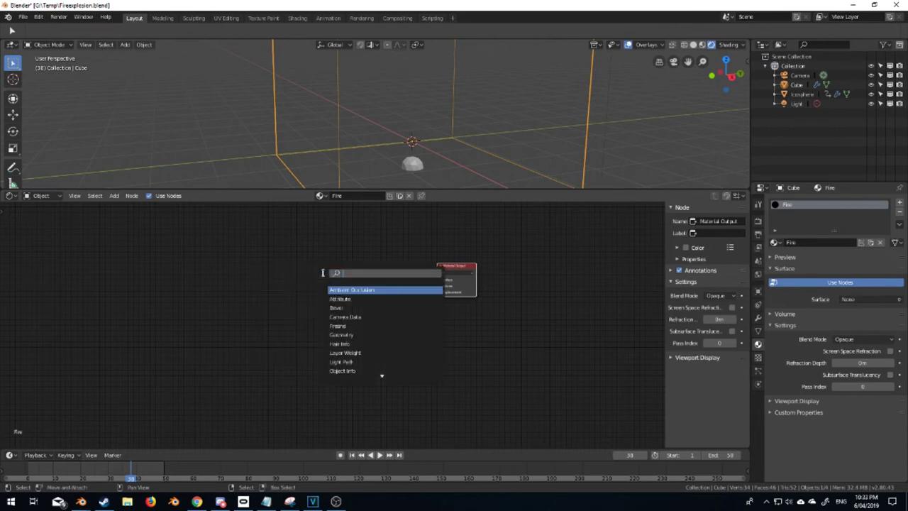
text(vol)
key(Return)
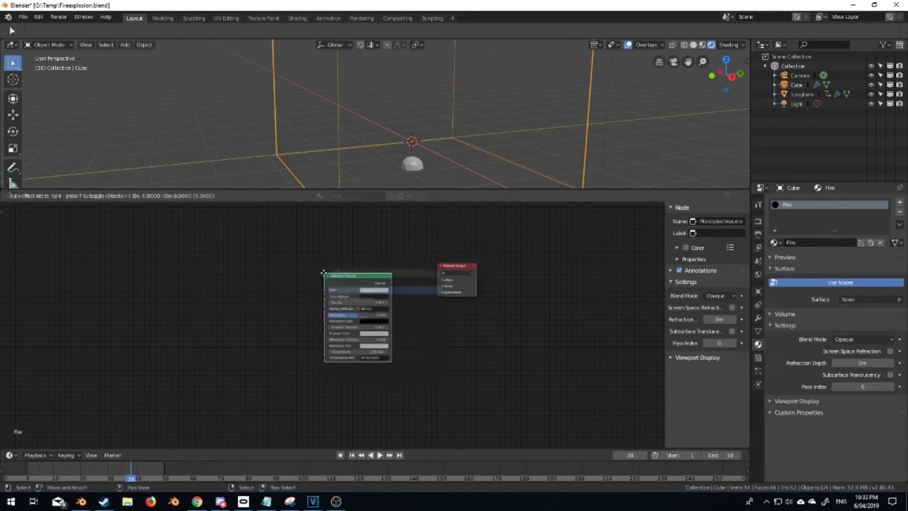
click(243, 244)
drag(310, 252, 439, 286)
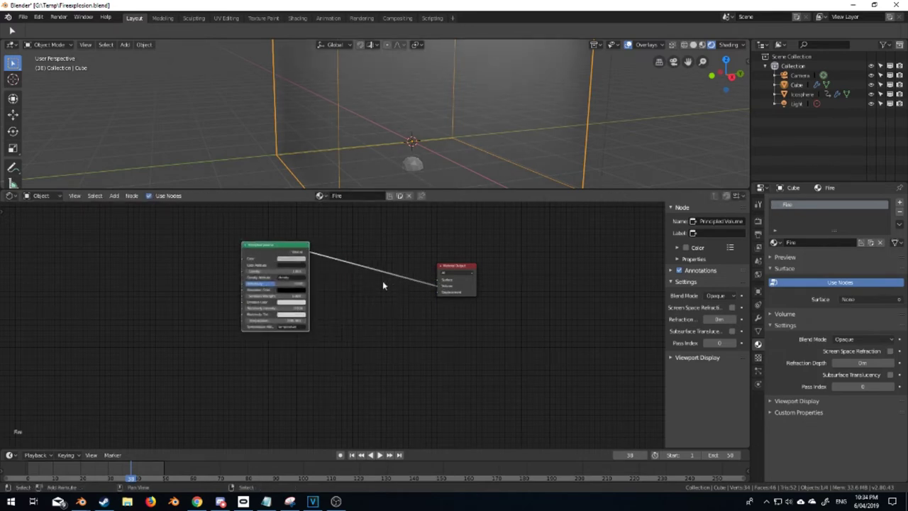
Insert an Add Shader node on the link between Principled Volume and Material Output.
key(shift+a)
click(382, 282)
text(add)
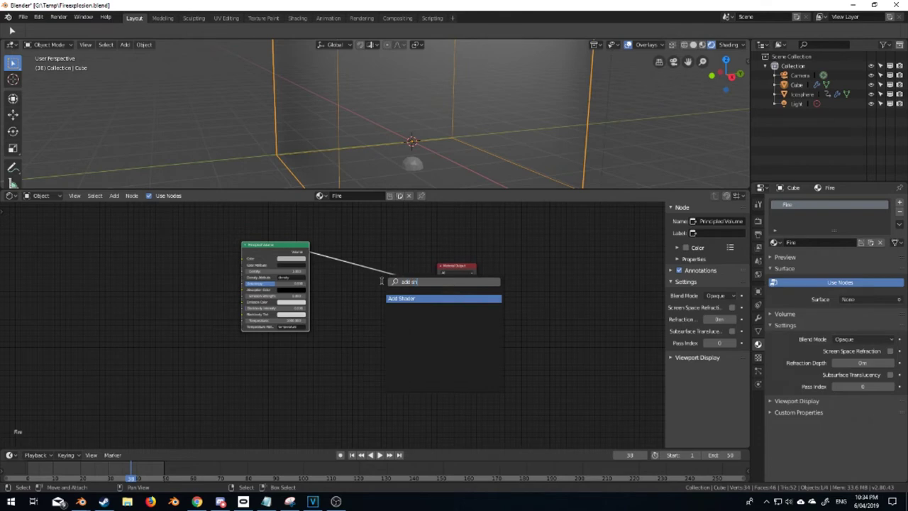
text( sh)
key(Return)
click(375, 292)
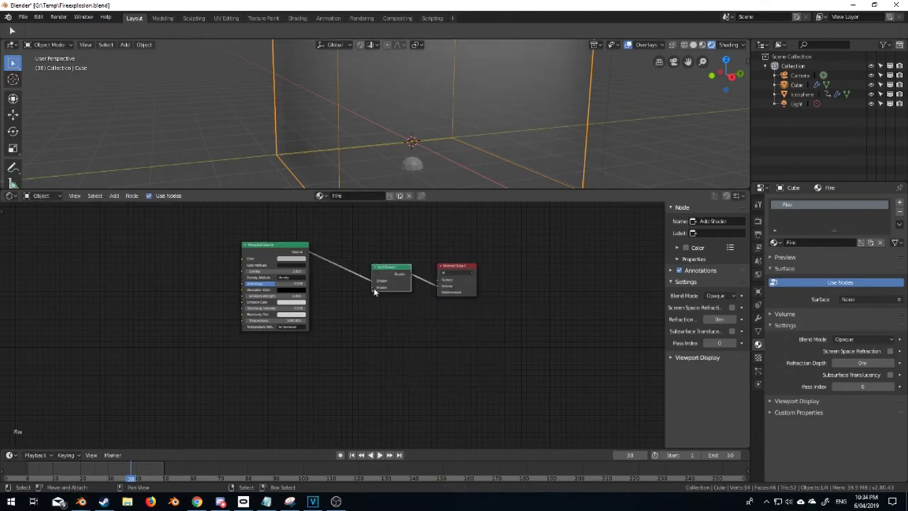
Add an Emission node below Principled Volume and connect it to the second Shader input of Add Shader.
key(shift+a)
click(299, 349)
text(ems)
key(BackSpace)
key(Return)
click(298, 352)
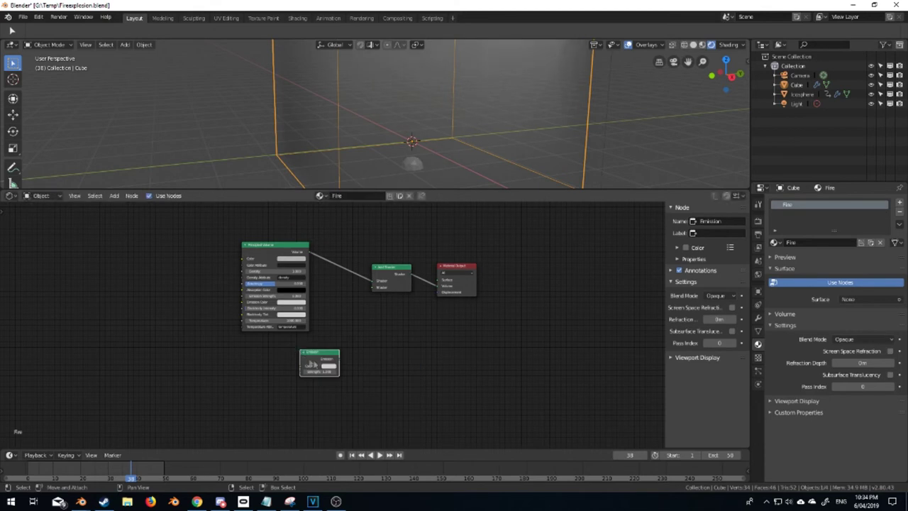
drag(370, 292, 370, 290)
Add an Attribute node beside the Emission node and set its Name to flame.
middle_drag(367, 367, 439, 353)
key(shift+a)
click(266, 347)
text(att)
key(Return)
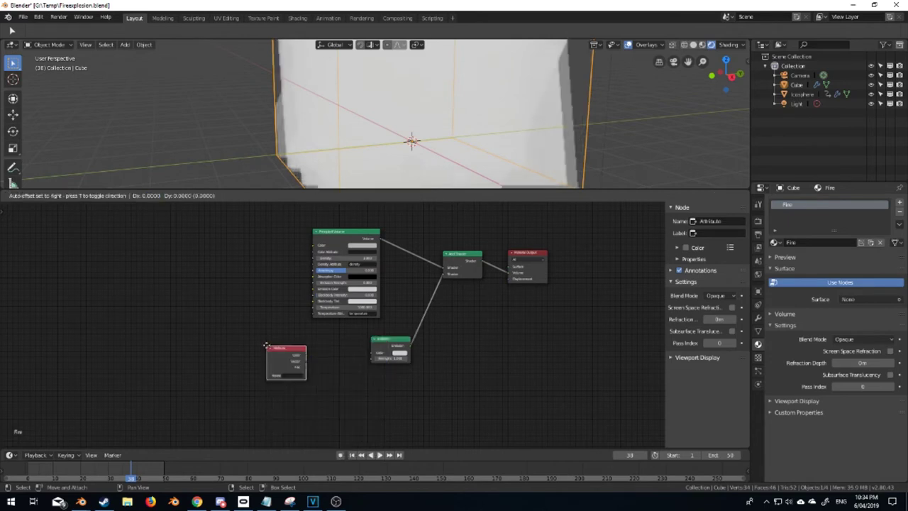
click(277, 373)
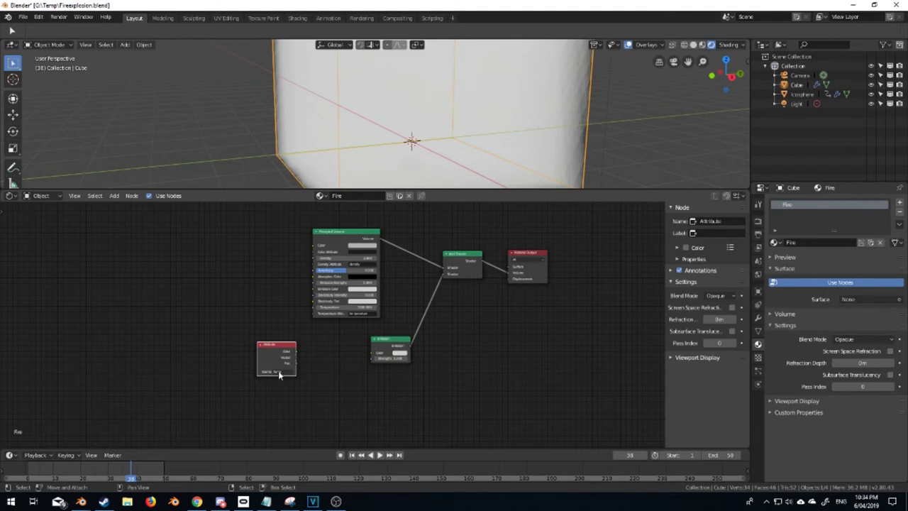
Move the flame Attribute node farther from Emission and connect its Fac output to Emission's Color input.
scroll(278, 371, up, 2)
middle_drag(278, 434, 329, 361)
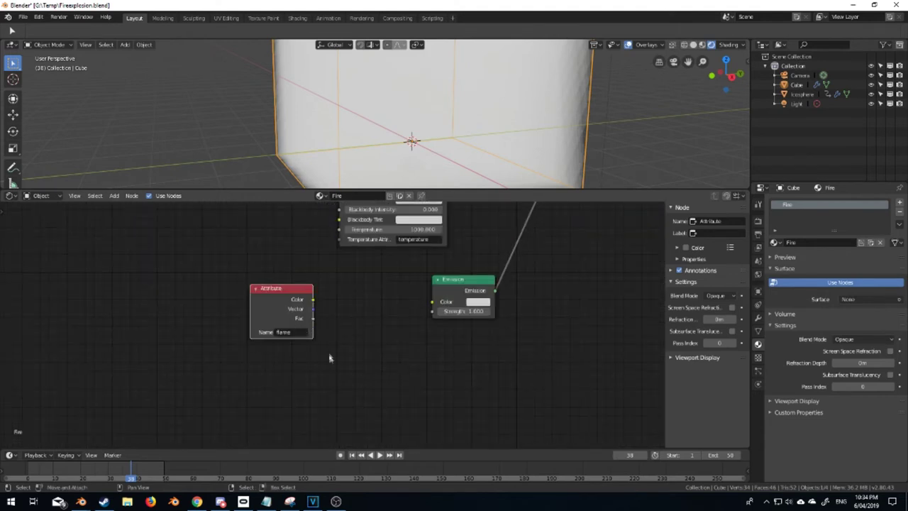
scroll(329, 362, up, 1)
drag(256, 283, 165, 260)
drag(202, 293, 440, 295)
drag(173, 279, 158, 300)
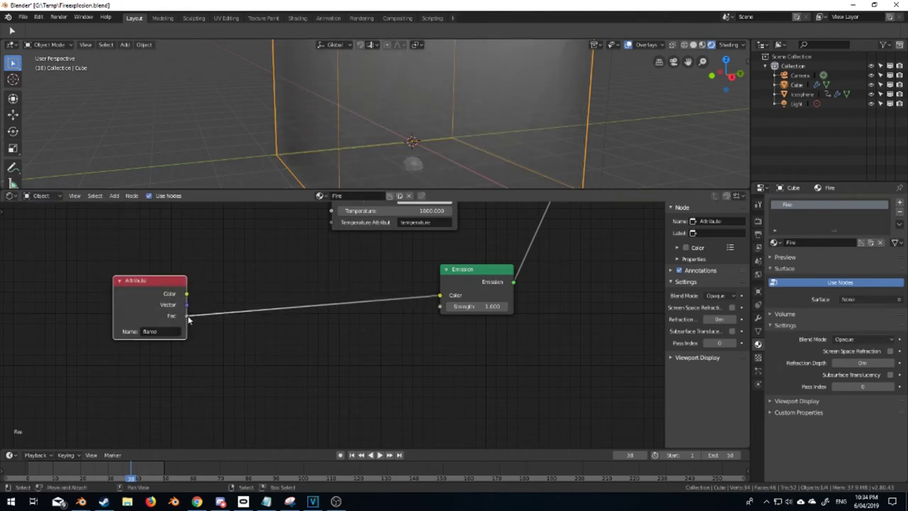
Insert a ColorRamp node on the link between the flame Attribute and Emission nodes.
key(shift+a)
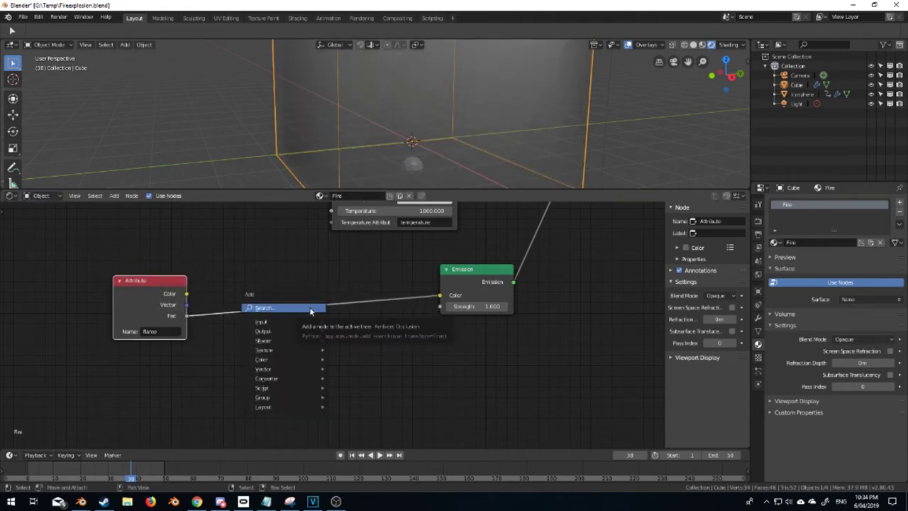
click(307, 308)
text(ramp)
key(Return)
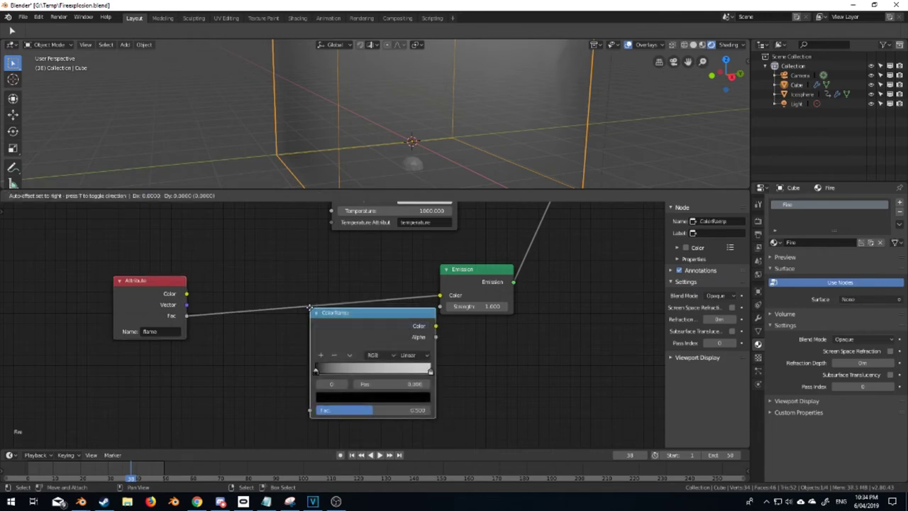
click(257, 260)
Add two color stops to the ColorRamp and move the first of them close to the black end.
click(266, 302)
click(266, 303)
drag(318, 321, 289, 320)
click(300, 317)
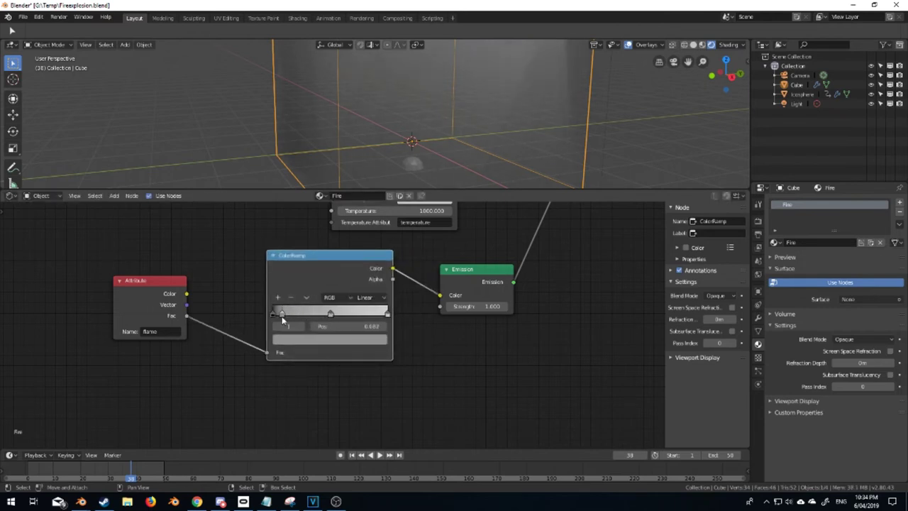
Color the ColorRamp stop near the black end a dark orange-brown.
click(316, 343)
click(301, 252)
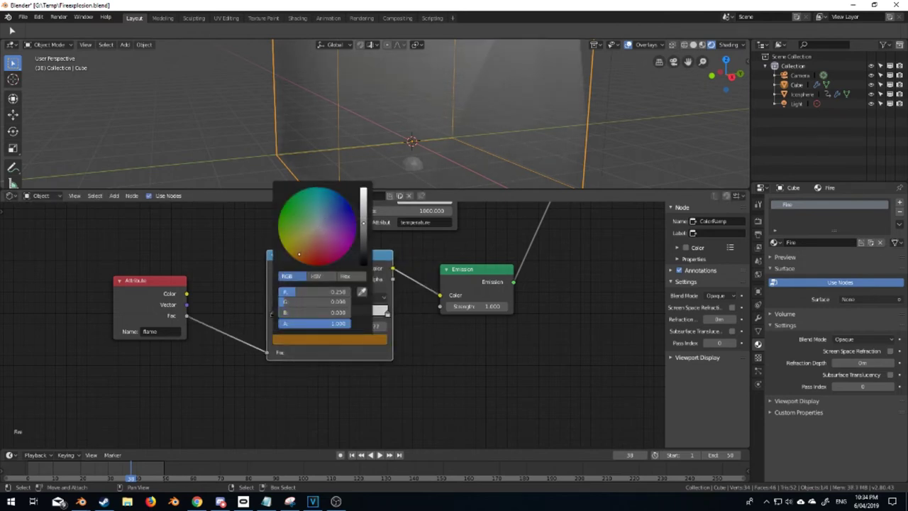
drag(365, 234, 365, 242)
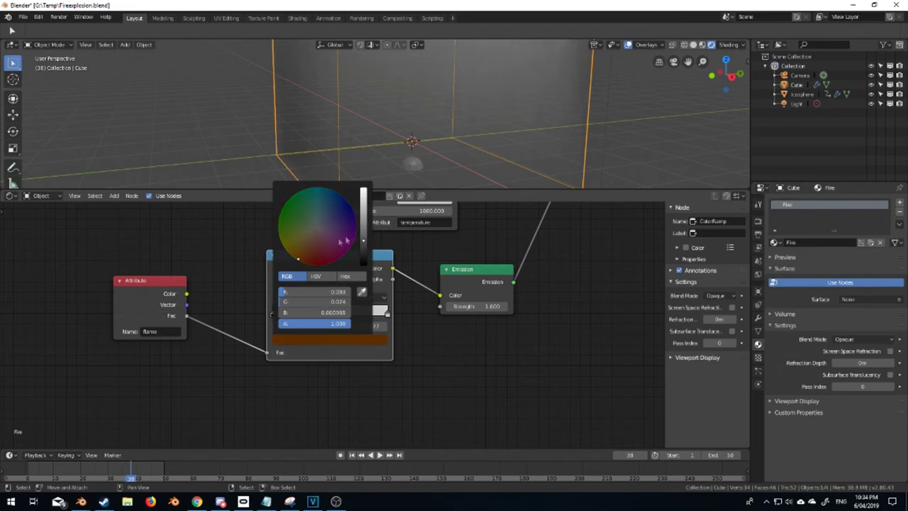
click(364, 234)
Move the ColorRamp's other added stop close to the white end, at about 0.927, and color it light orange.
drag(330, 320, 382, 318)
click(361, 343)
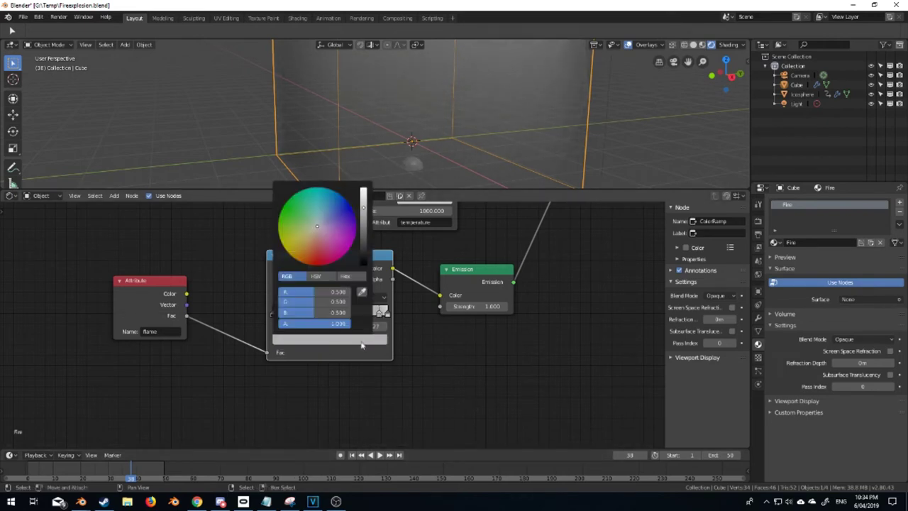
click(303, 253)
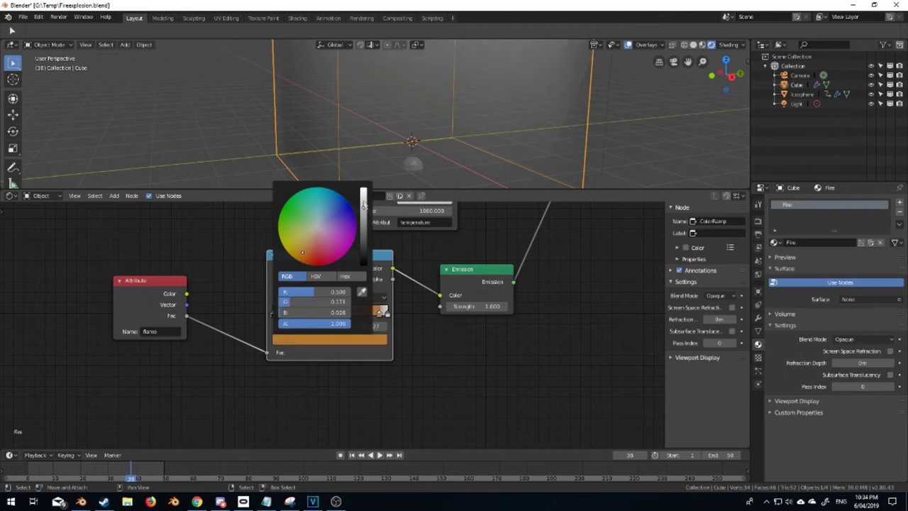
middle_drag(394, 352, 412, 334)
Add a Math node below the ColorRamp and connect the flame Attribute's Fac output to its first Value input.
drag(206, 301, 302, 382)
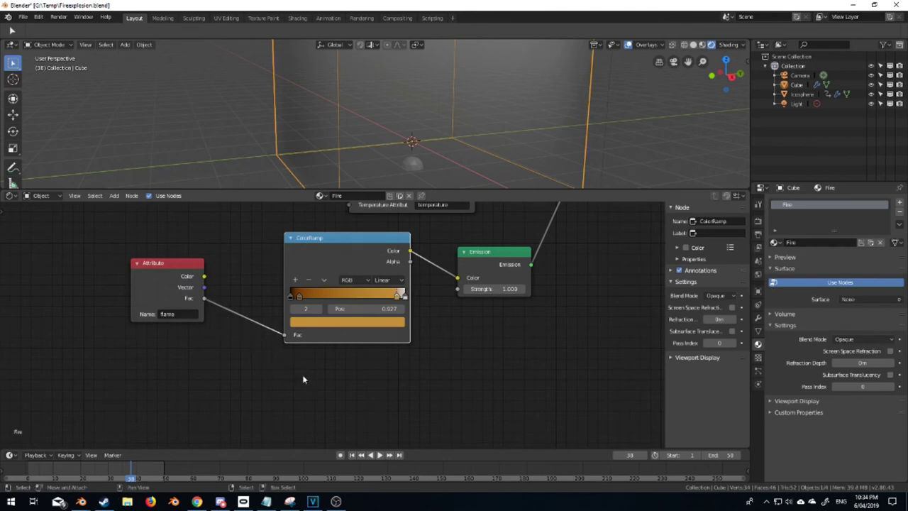
key(shift+a)
click(302, 375)
text(add)
key(Return)
drag(205, 298, 303, 435)
middle_drag(384, 436, 379, 385)
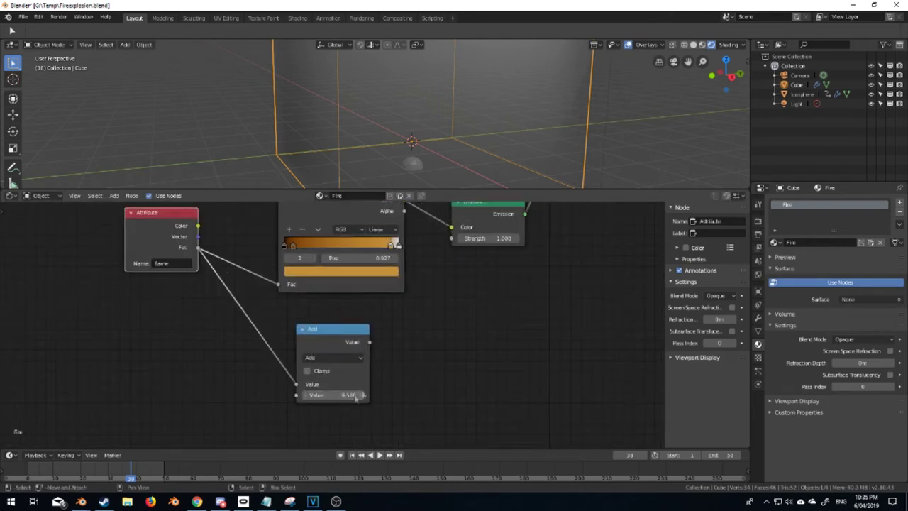
click(344, 393)
text(200)
key(Return)
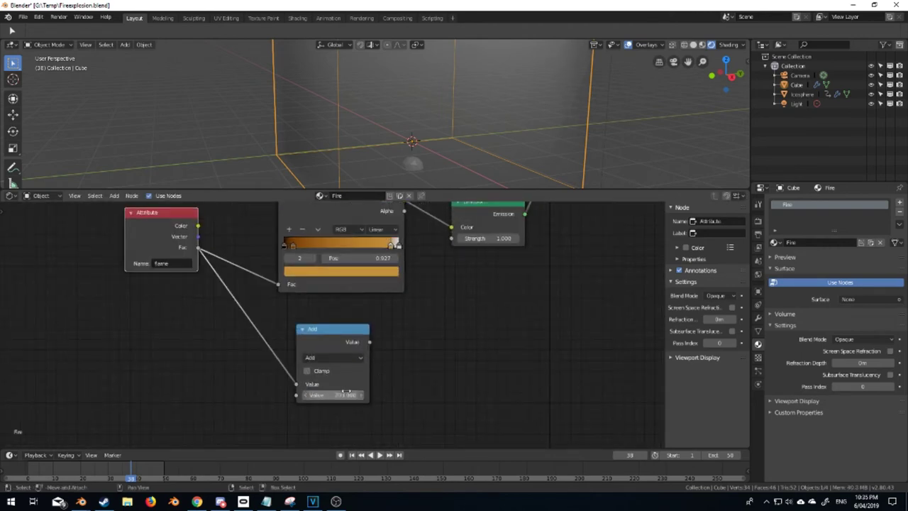
Set the Math node's second value to 20 and its operation to Multiply.
click(346, 393)
text(20)
key(Return)
click(347, 361)
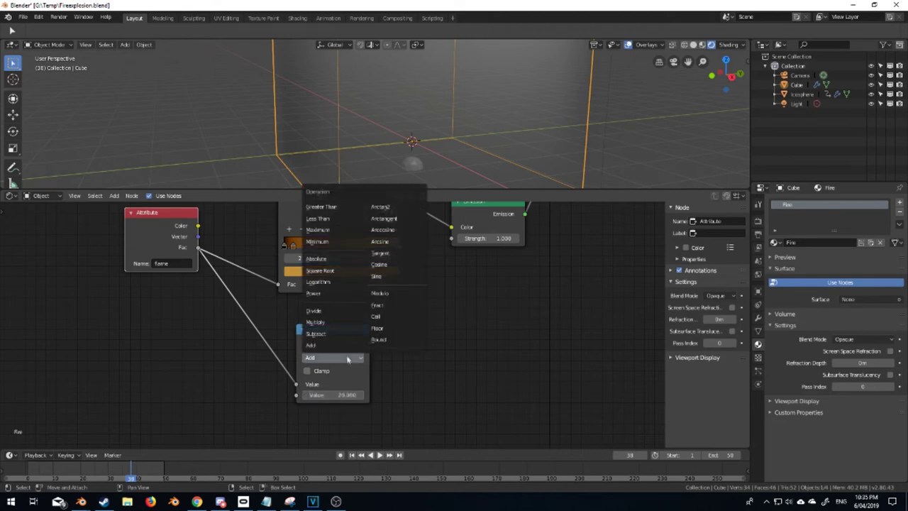
click(341, 326)
Connect the Multiply node's Value output to the Emission node's Strength input.
middle_drag(380, 340, 325, 377)
drag(315, 381, 398, 276)
scroll(399, 322, down, 2)
scroll(399, 322, down, 1)
shift+middle_drag(485, 287, 424, 405)
shift+middle_drag(413, 372, 413, 287)
scroll(419, 298, down, 1)
middle_drag(424, 317, 439, 348)
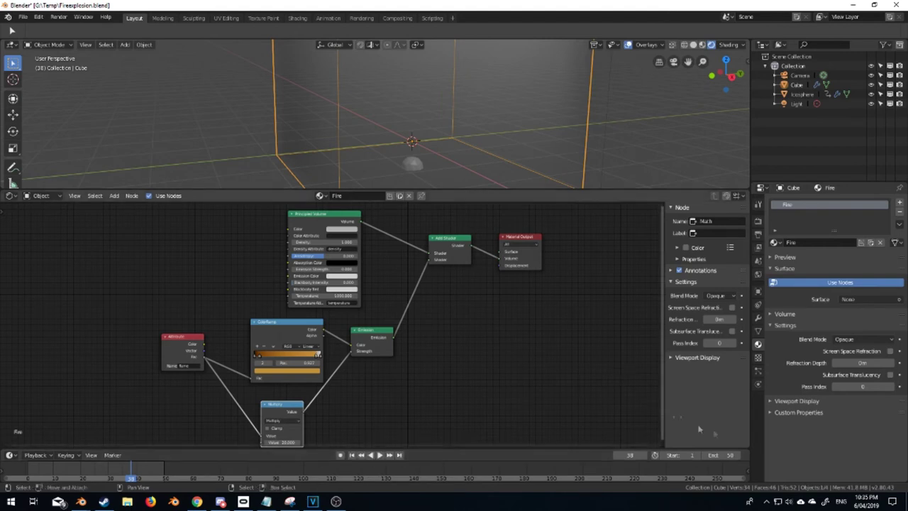
Rebake the domain cube's smoke simulation with the cache's end frame set to 50, clearing all bakes made with the longer range.
click(757, 383)
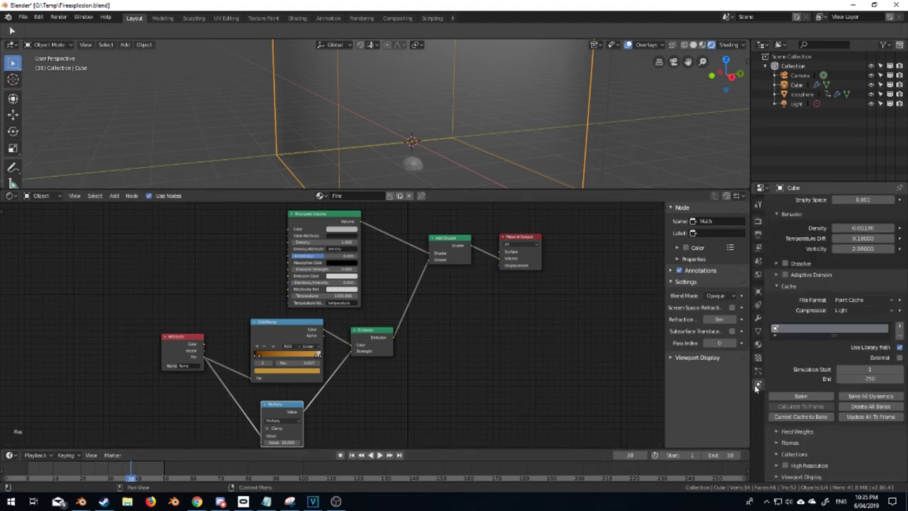
click(795, 397)
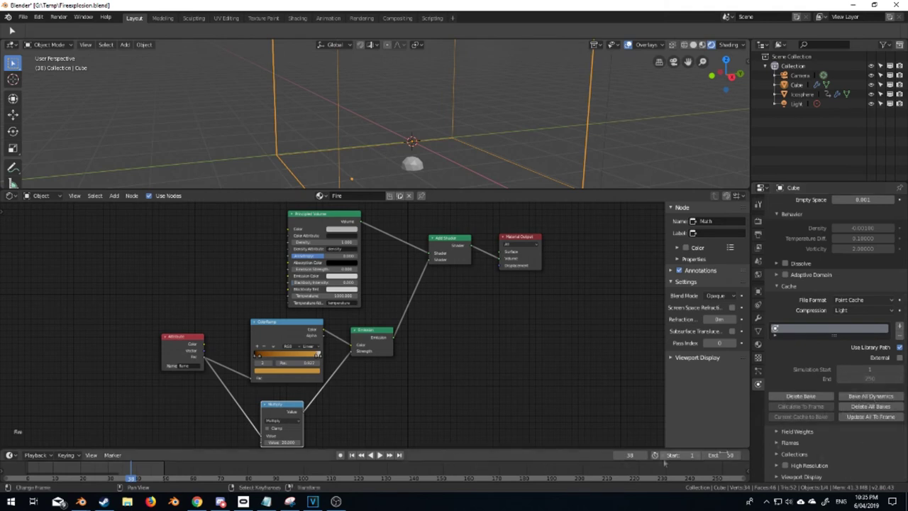
click(871, 407)
double_click(873, 377)
text(50)
key(Return)
click(819, 398)
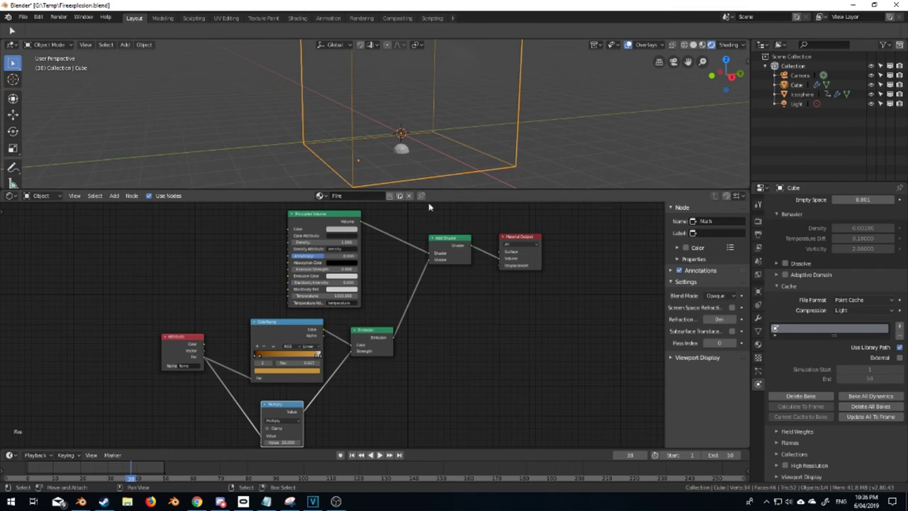
Enlarge the 3D viewport and play the explosion animation from near the first frame to preview it.
drag(438, 189, 440, 386)
scroll(448, 330, up, 3)
shift+middle_drag(445, 314, 379, 288)
scroll(379, 288, down, 2)
drag(126, 470, 39, 479)
click(381, 456)
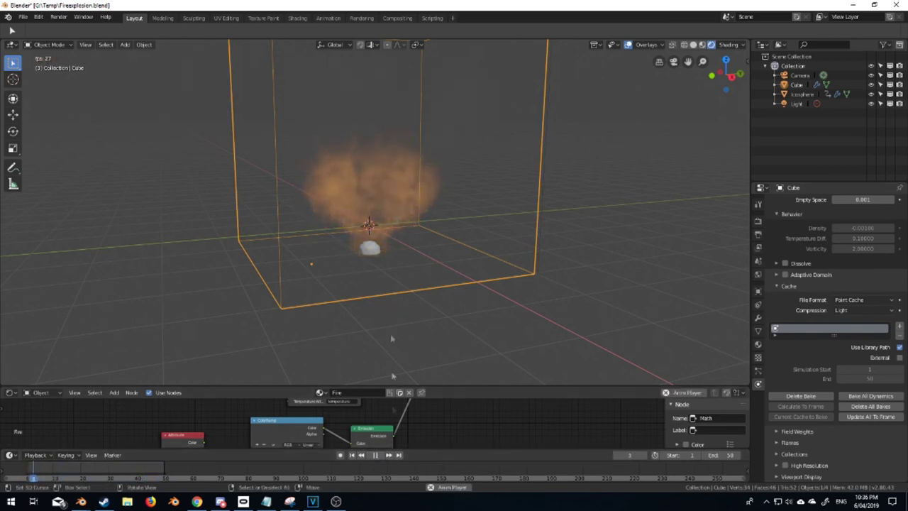
click(375, 455)
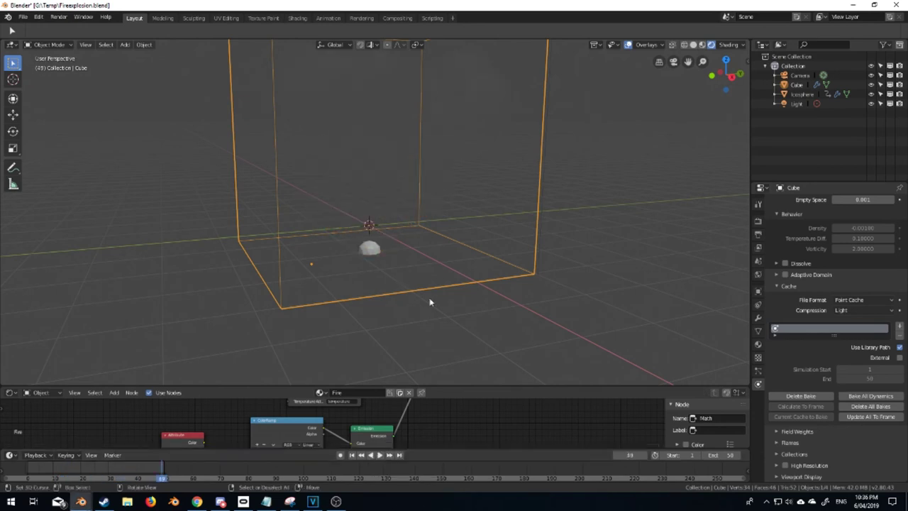
Reposition the camera low in front of the domain cube and tilt it about its local X axis, checking the framing through the camera.
click(758, 224)
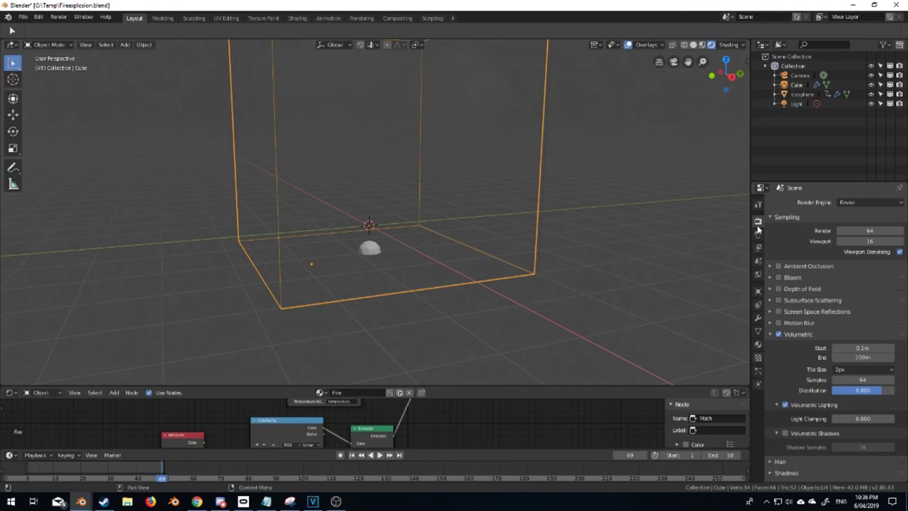
scroll(521, 218, down, 4)
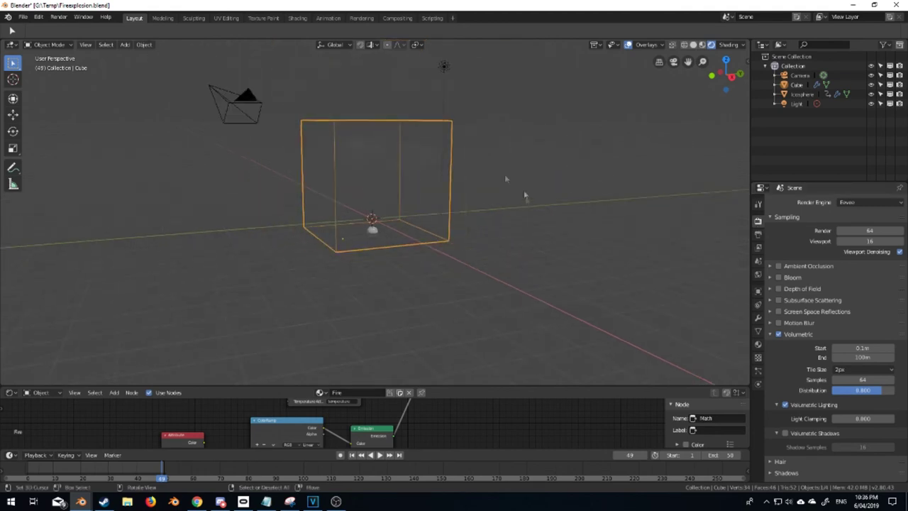
click(240, 111)
key(KP_0)
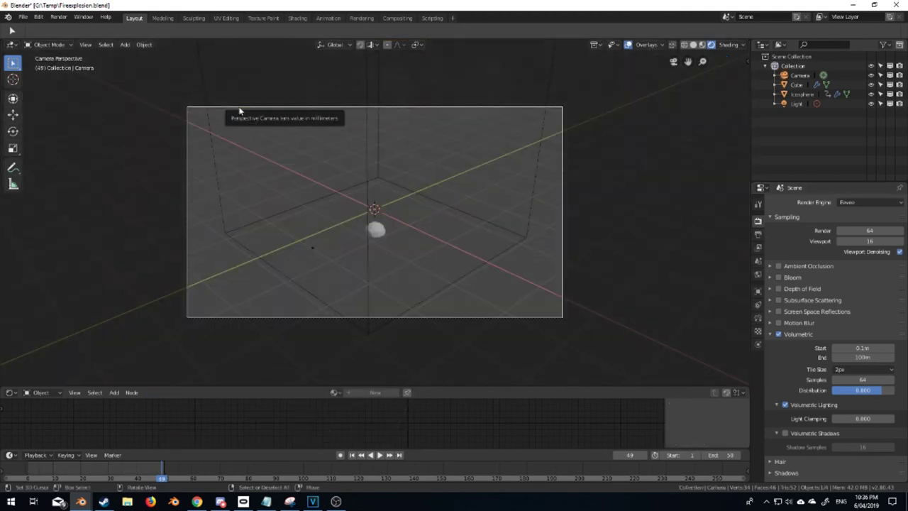
key(g)
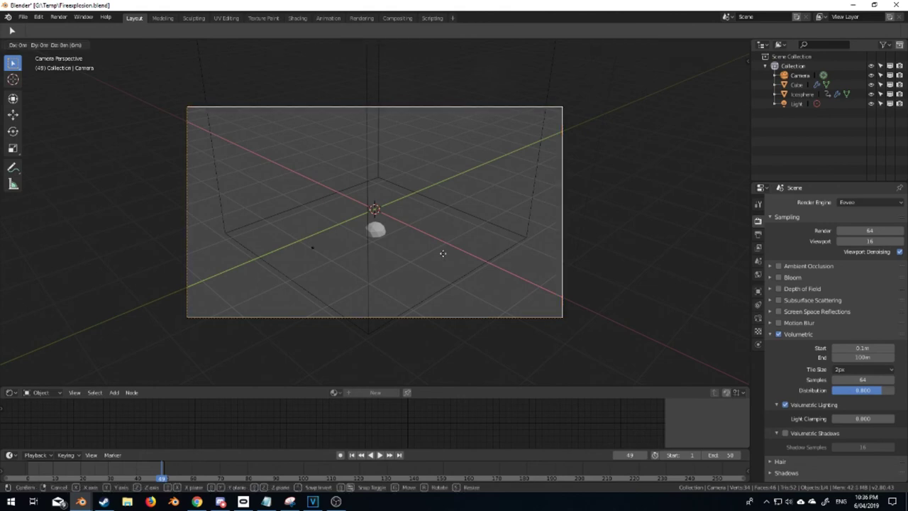
click(457, 157)
key(r)
key(x)
key(x)
click(504, 317)
key(g)
click(503, 367)
scroll(556, 190, down, 2)
key(KP_0)
Change the scene's light to a Sun.
scroll(501, 81, down, 1)
right_click(462, 105)
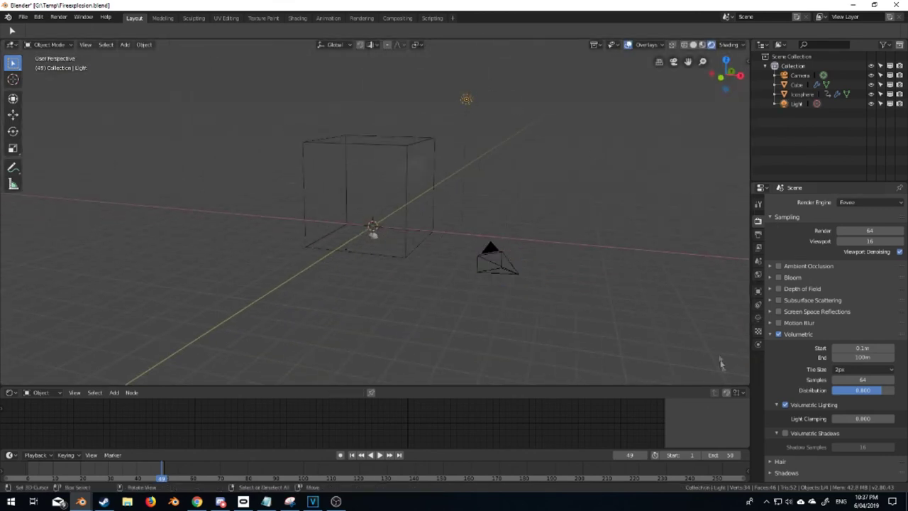
click(758, 333)
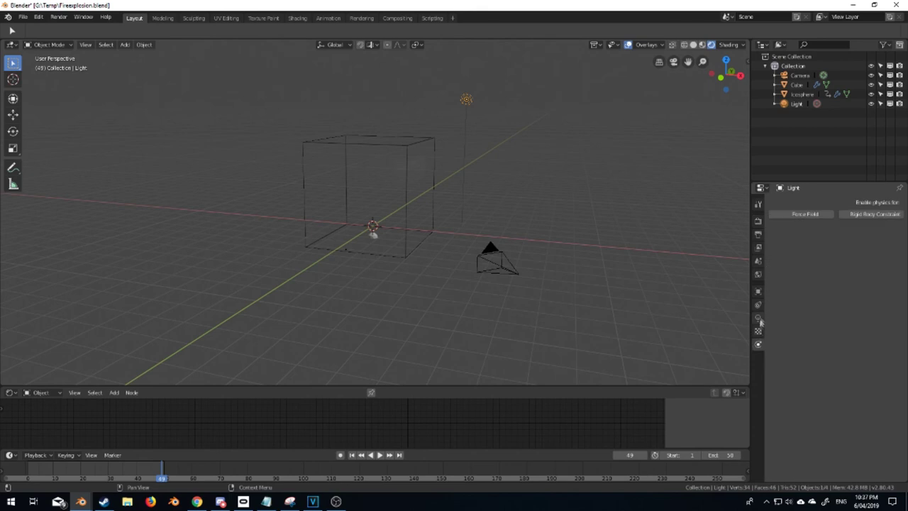
click(758, 317)
click(819, 242)
middle_drag(476, 211, 303, 216)
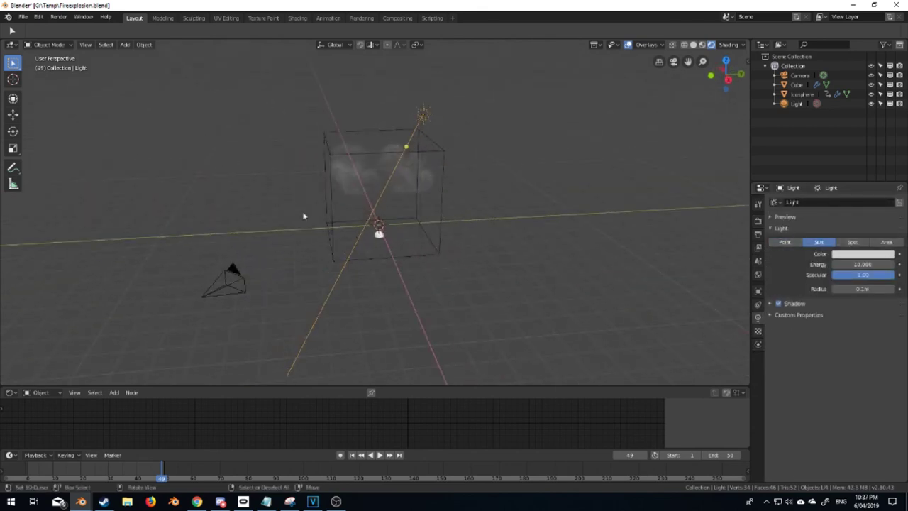
Save the file and render the animation.
key(ctrl+s)
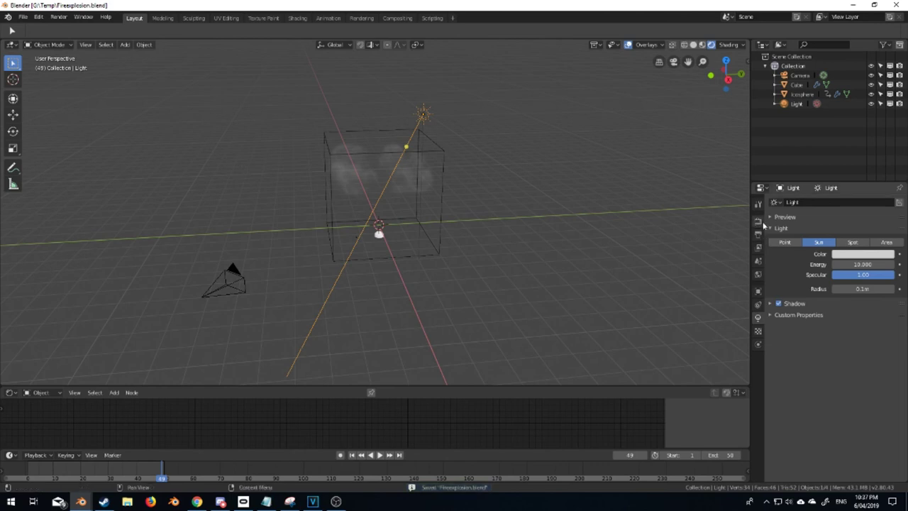
click(59, 17)
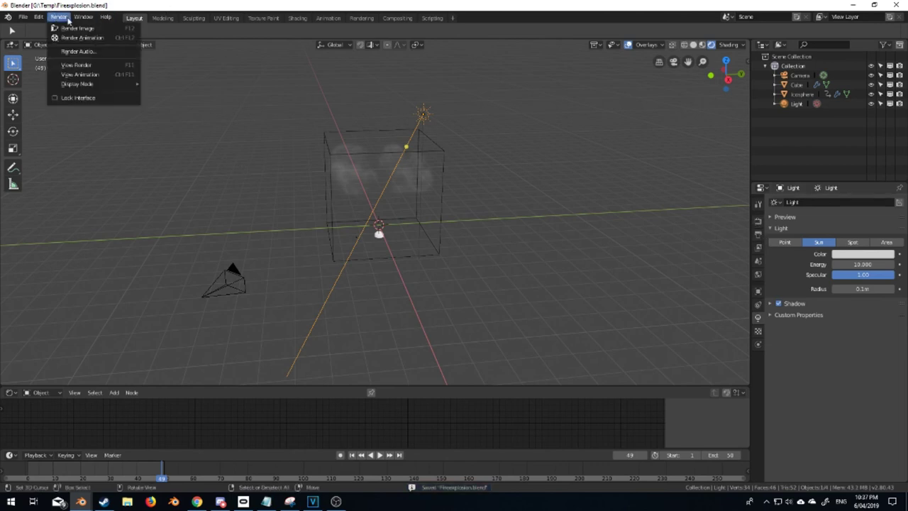
click(69, 38)
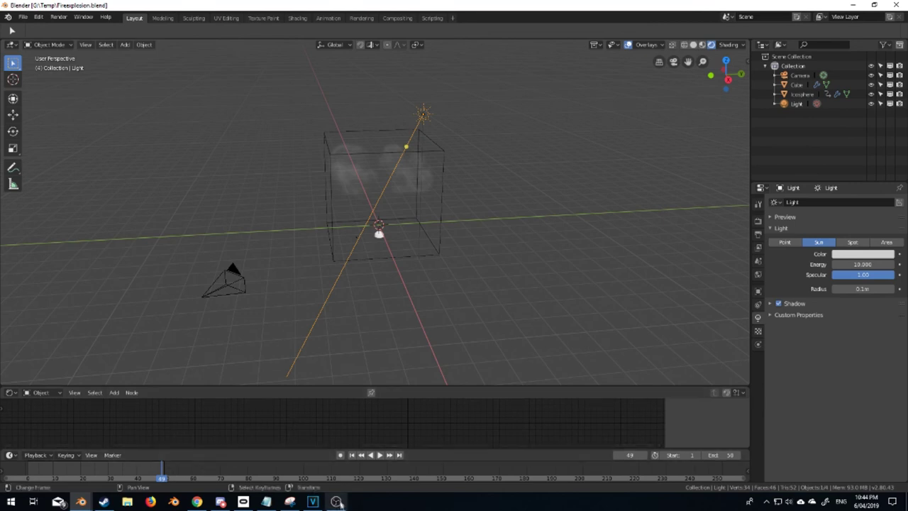
Switch to VEGAS Pro and import the rendered frames from the FlameRender folder as an image sequence starting with 0001.png.
click(314, 501)
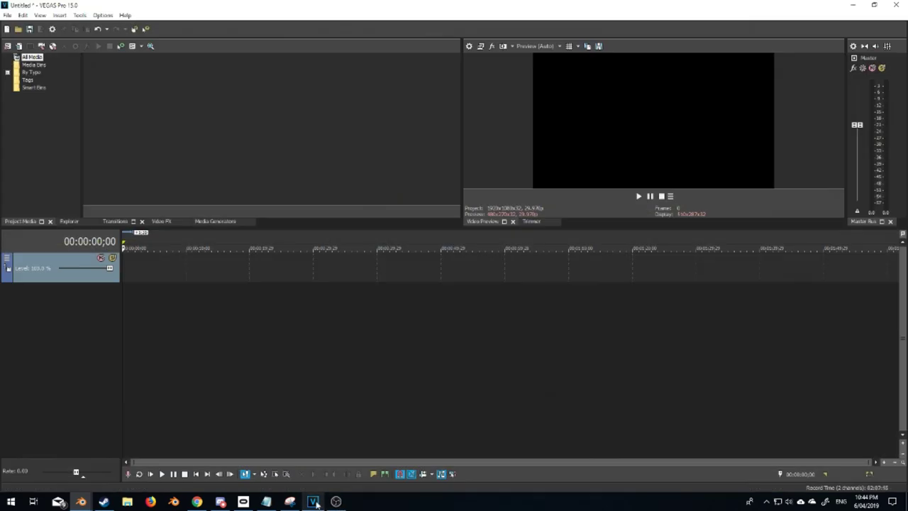
click(9, 14)
mouse_move(106, 113)
click(164, 114)
click(392, 197)
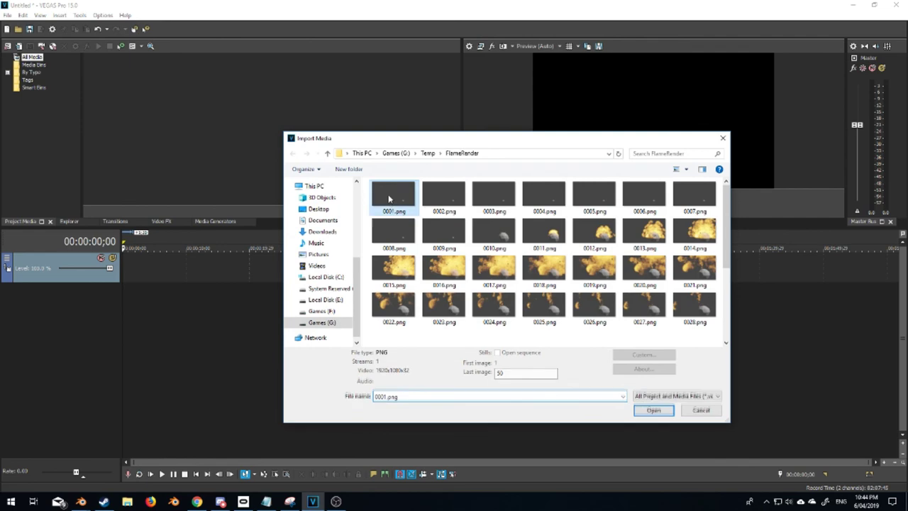
click(498, 353)
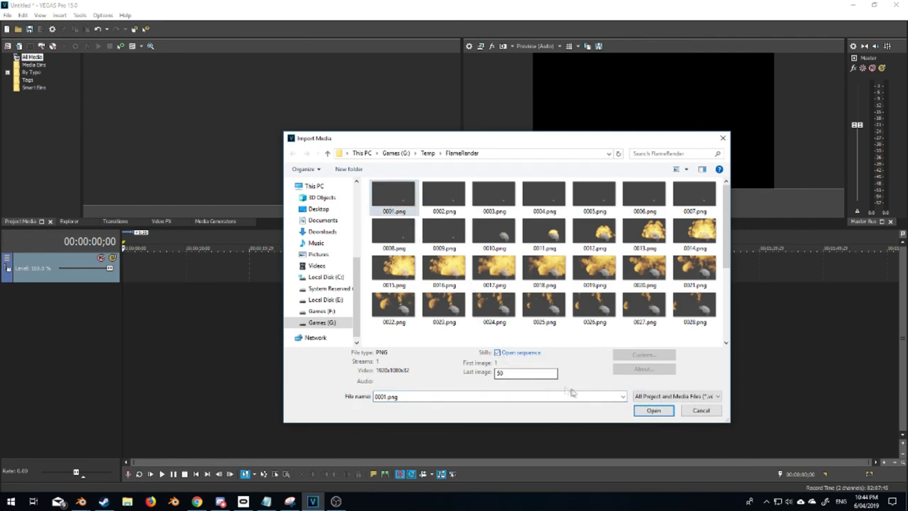
click(654, 411)
click(480, 341)
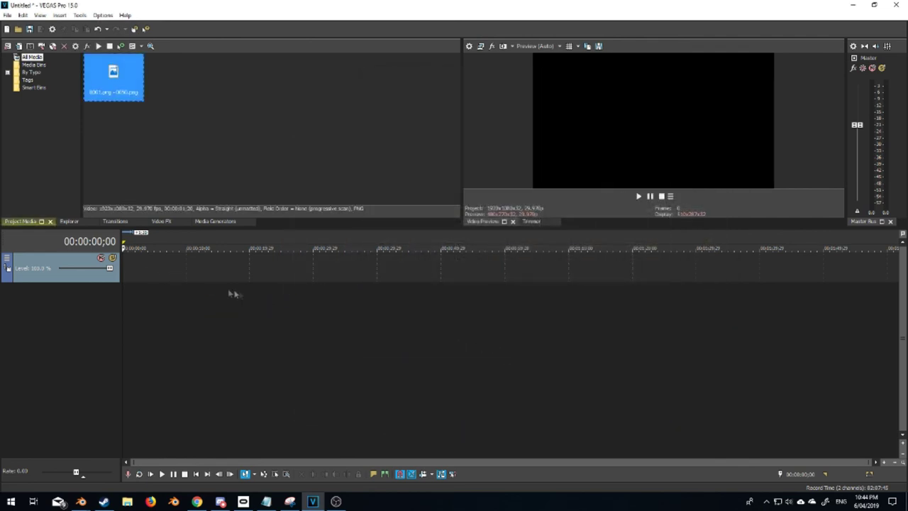
Place the imported 0001–0050 image sequence at the start of the video track.
drag(114, 77, 129, 277)
scroll(135, 290, up, 3)
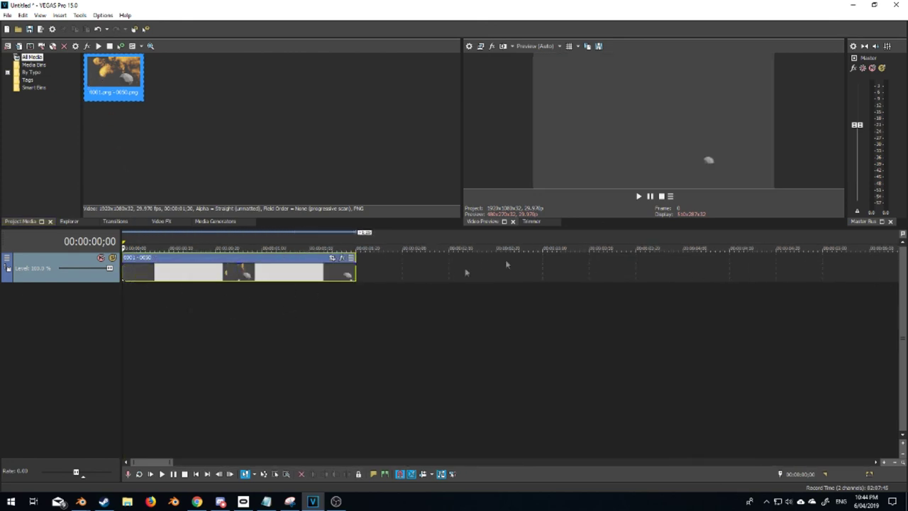